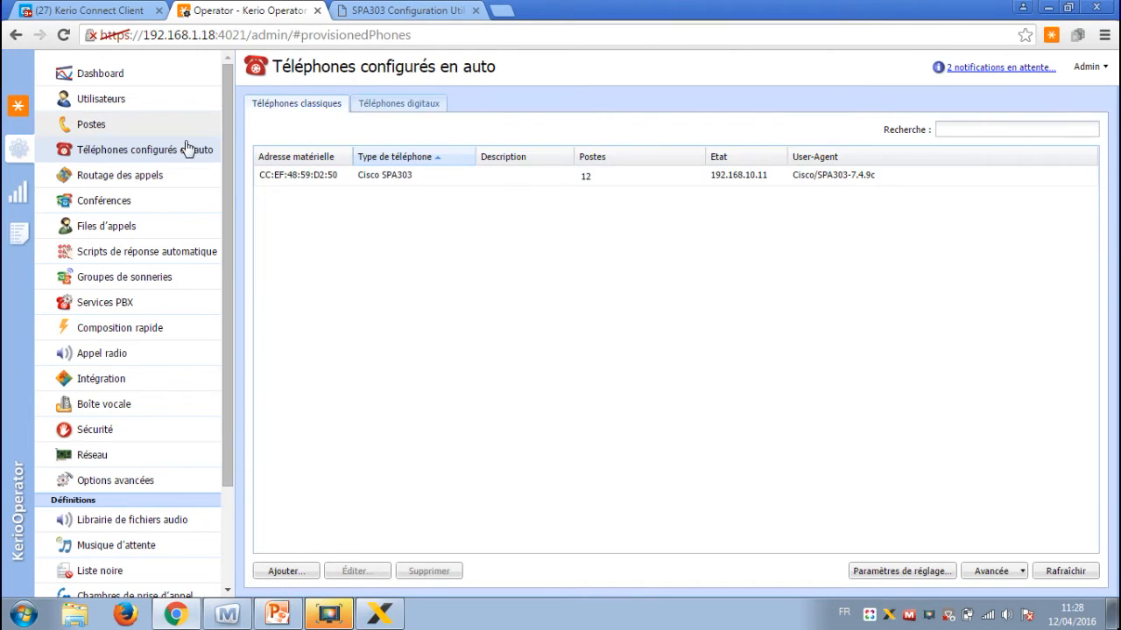
- Check the Dashboard, return to the automatically configured phones list and highlight the server's IP address in the page URL
click(17, 106)
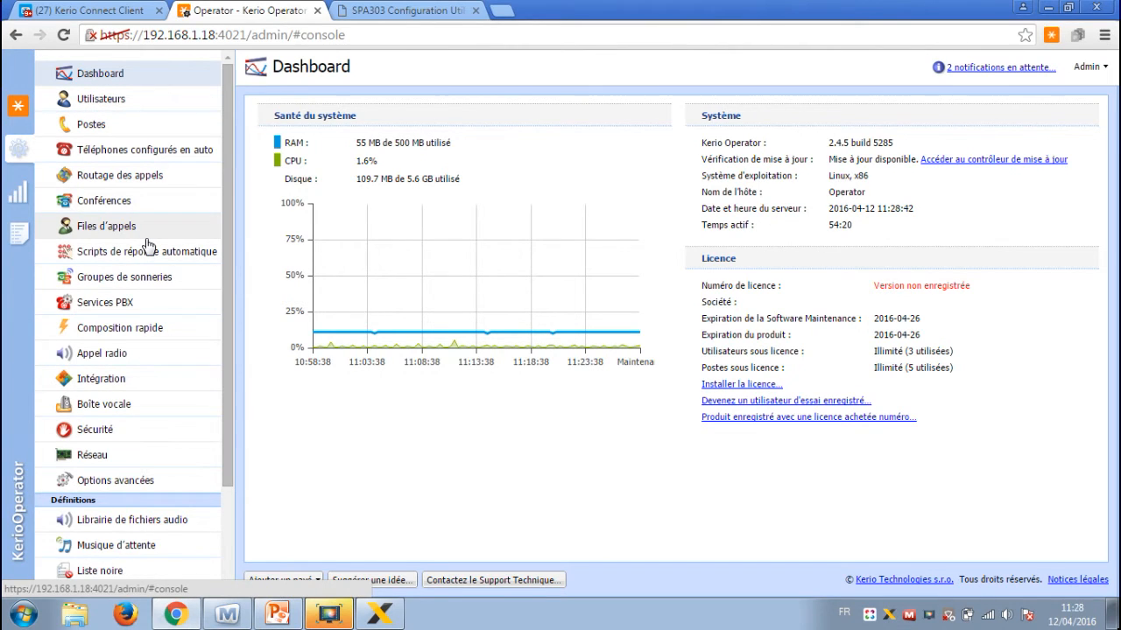
click(196, 154)
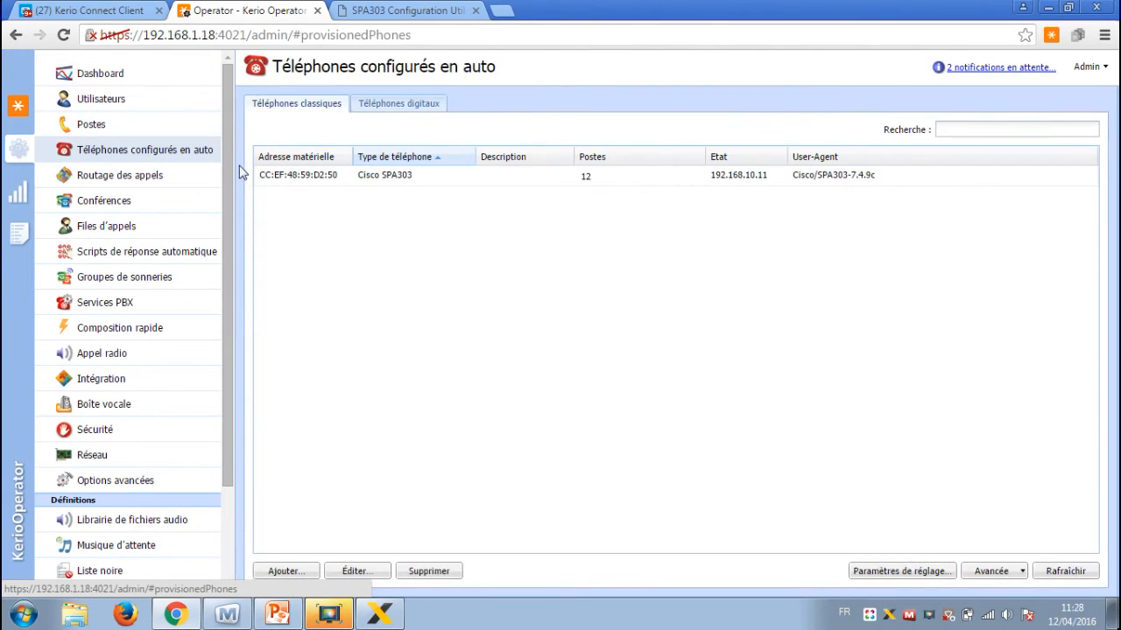
click(650, 179)
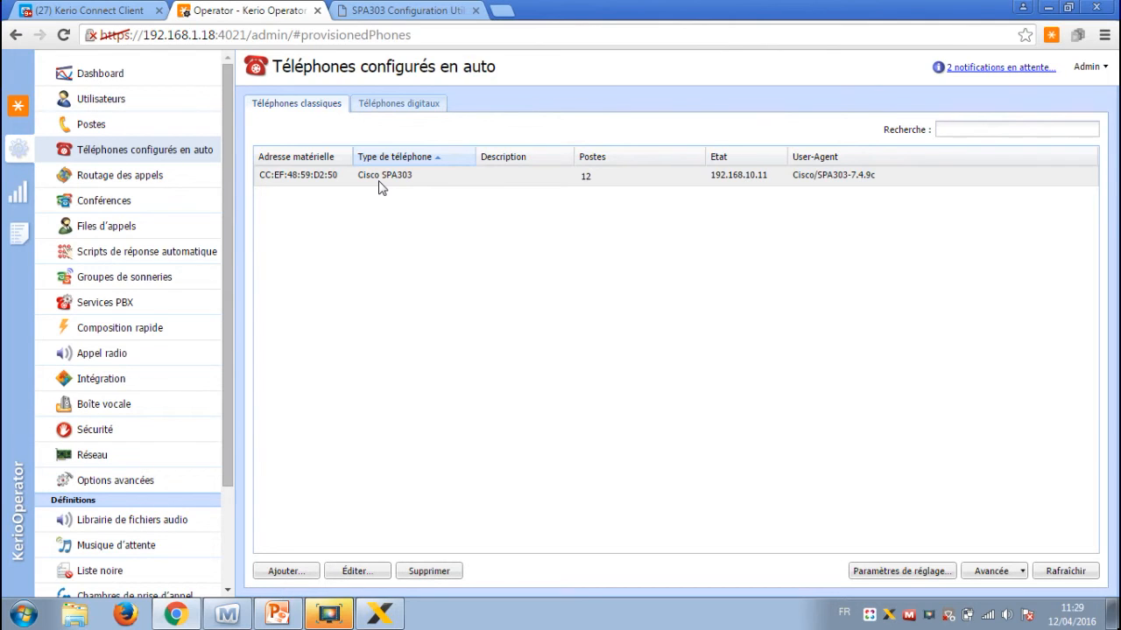
click(210, 35)
drag(216, 35, 143, 35)
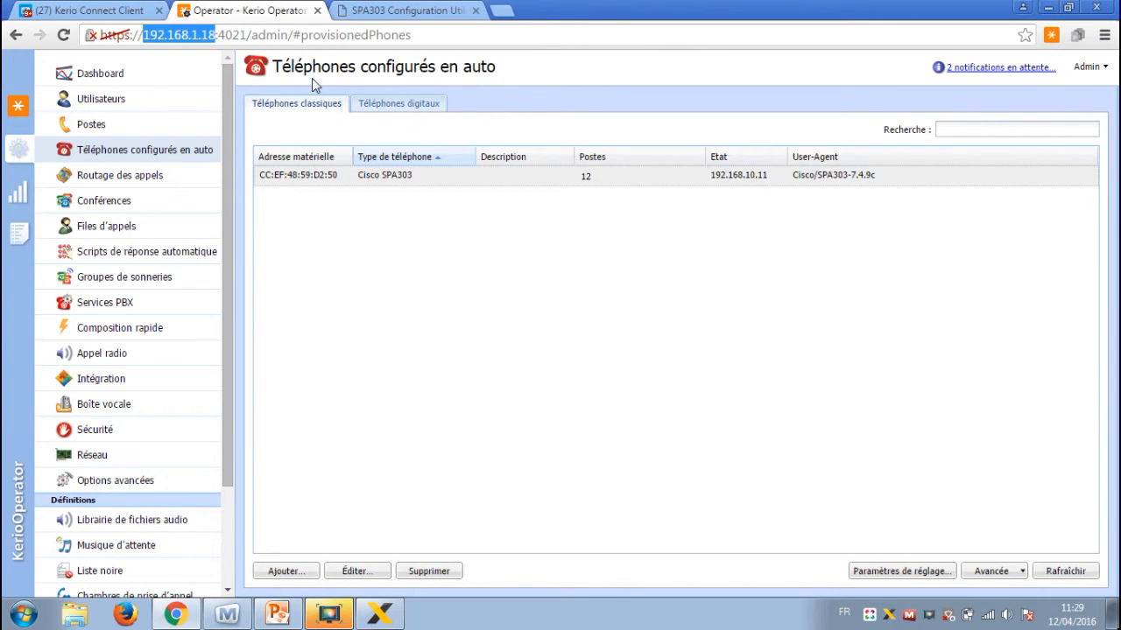
- Inspect the Cisco SPA303 phone's extension and edit dialog, leaving its configuration unchanged
click(420, 184)
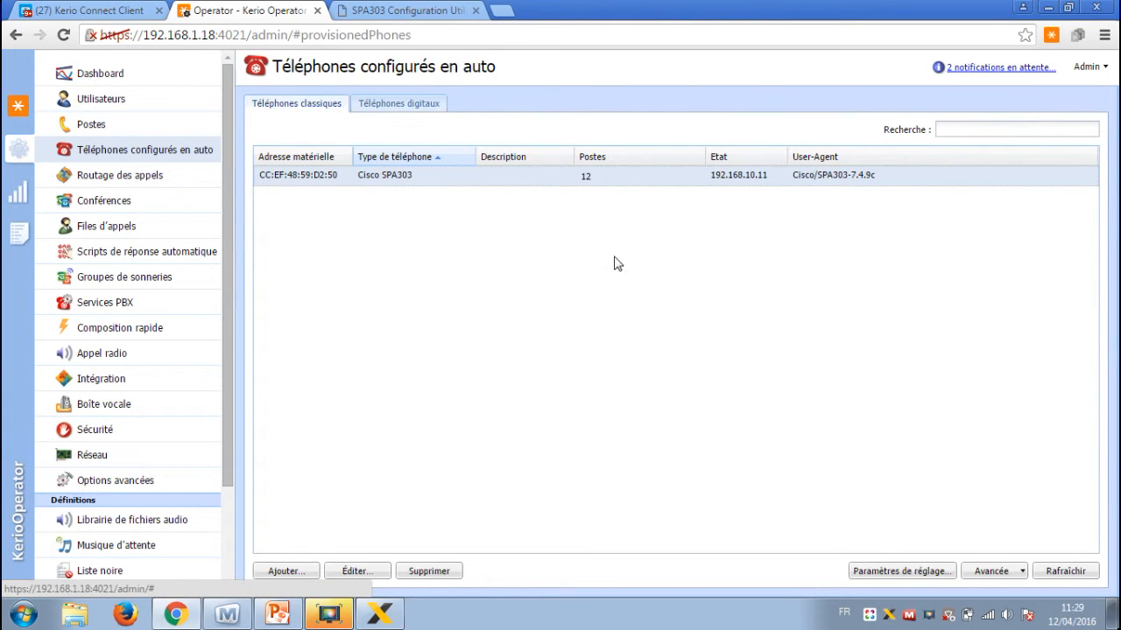
mouse_move(594, 180)
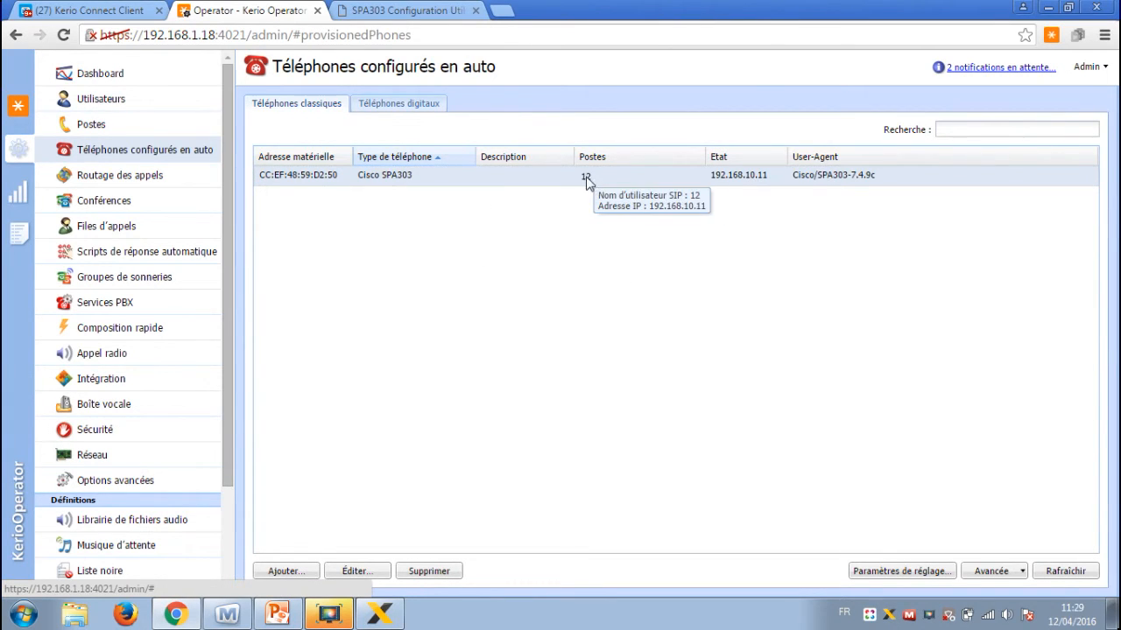
double_click(590, 178)
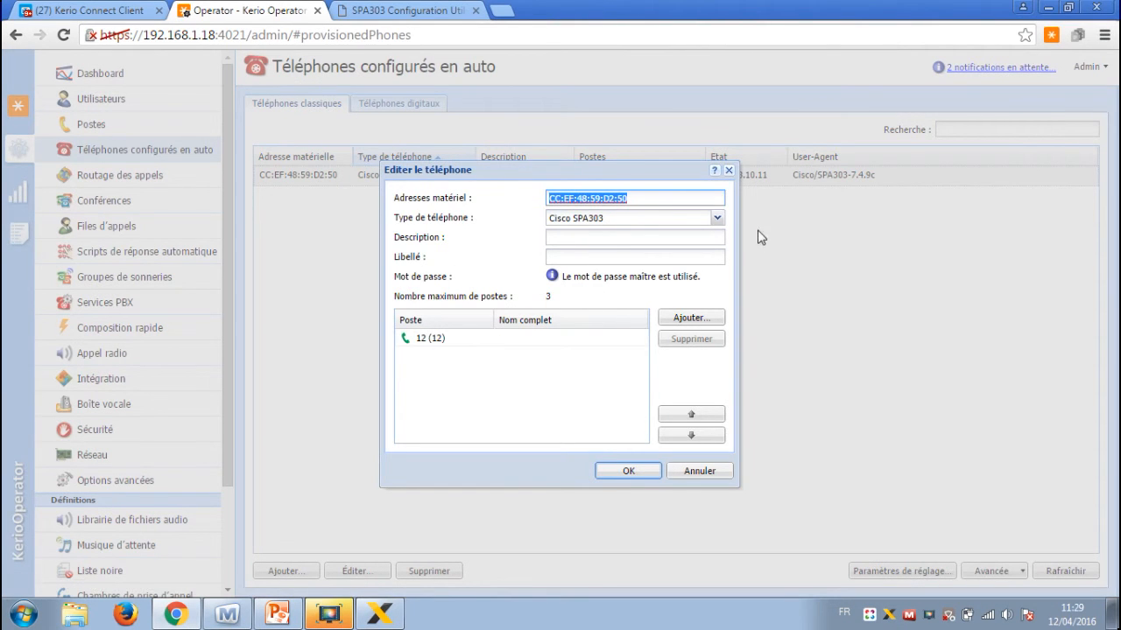
click(728, 170)
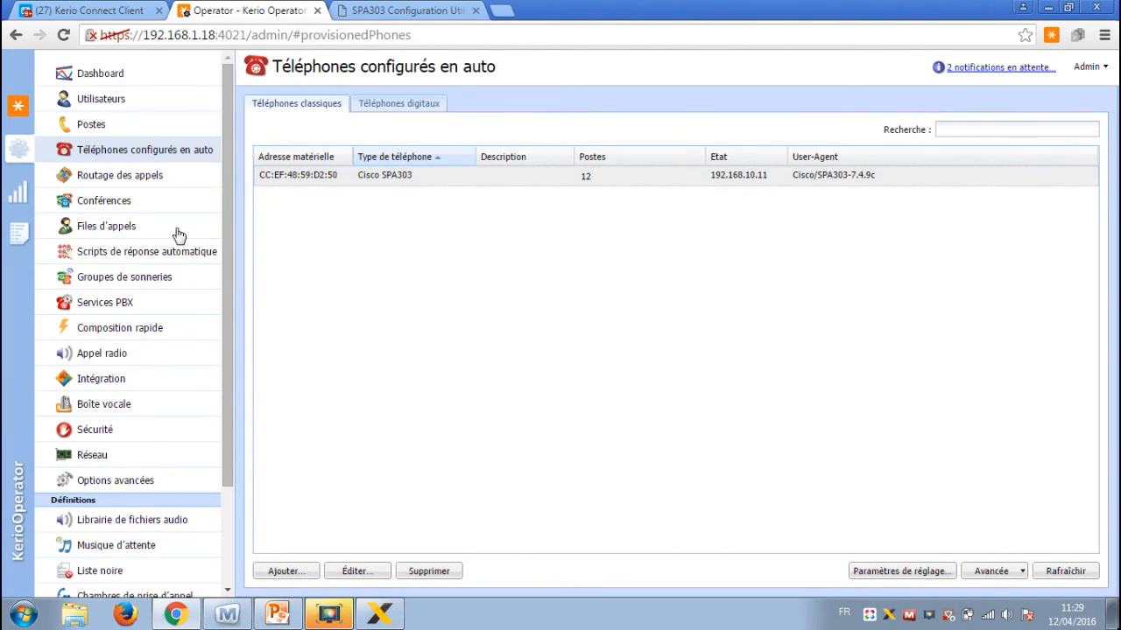
- Examine extension 12 and its 12 (12) registration in the Postes list
click(132, 103)
click(128, 126)
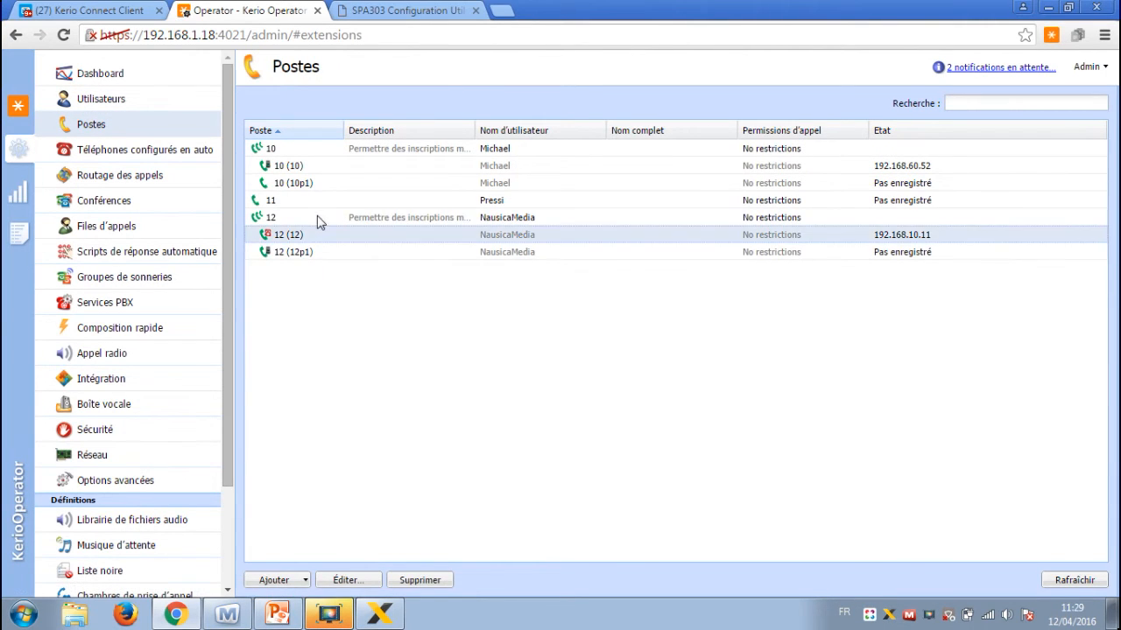
click(318, 217)
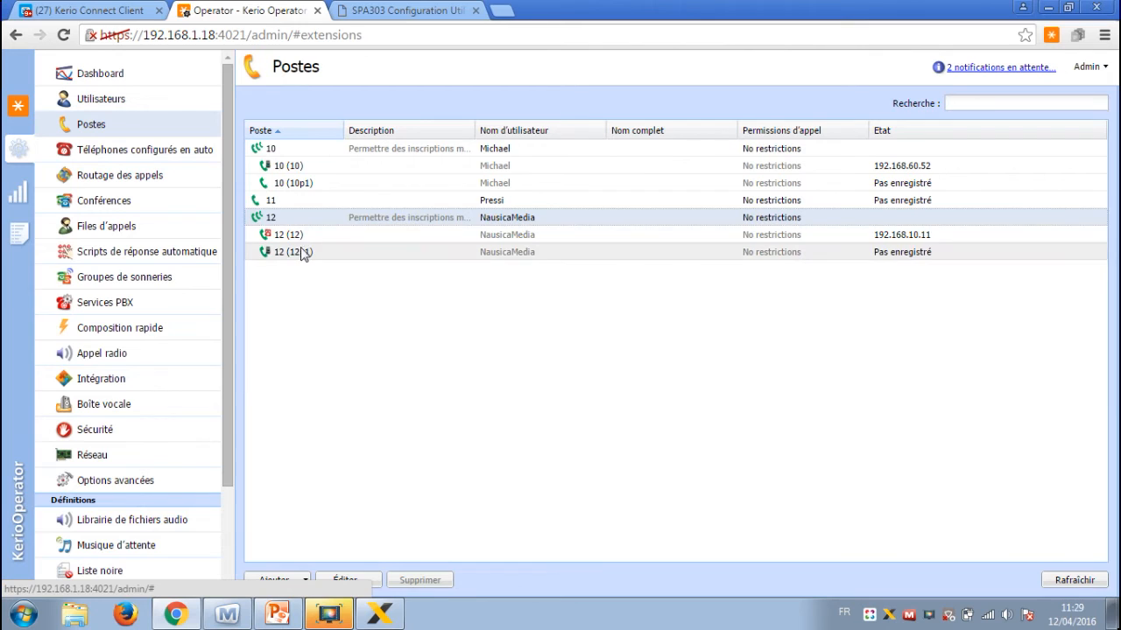
click(282, 236)
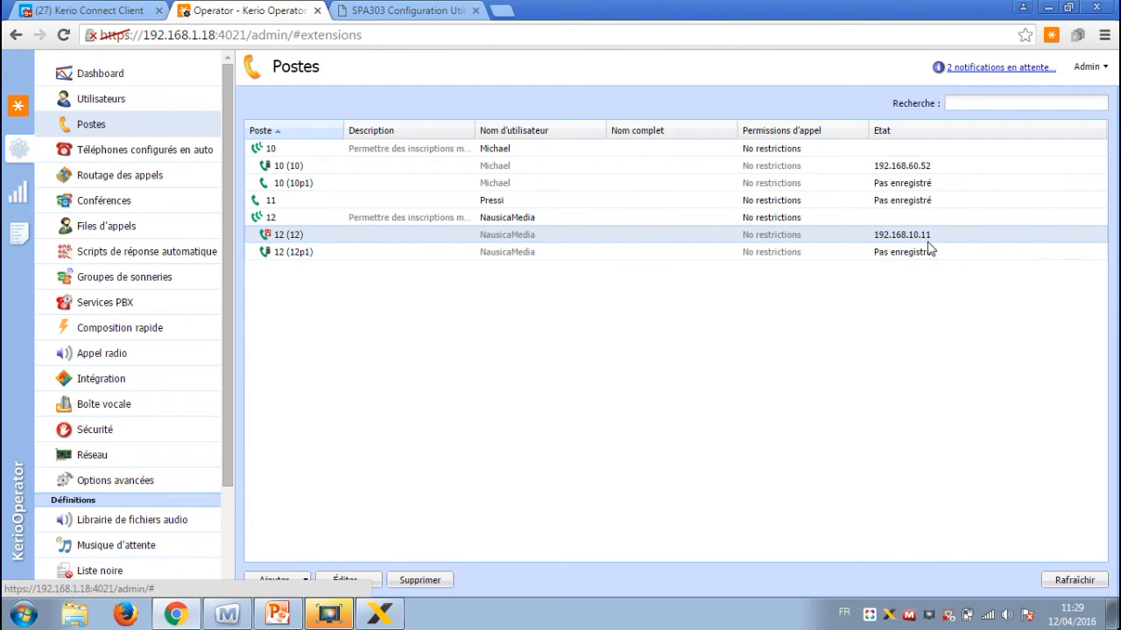
- Try creating new numbers for newly registered phones with a 3-second inter-digit timeout in the phone provisioning settings, and discard the changes
click(103, 161)
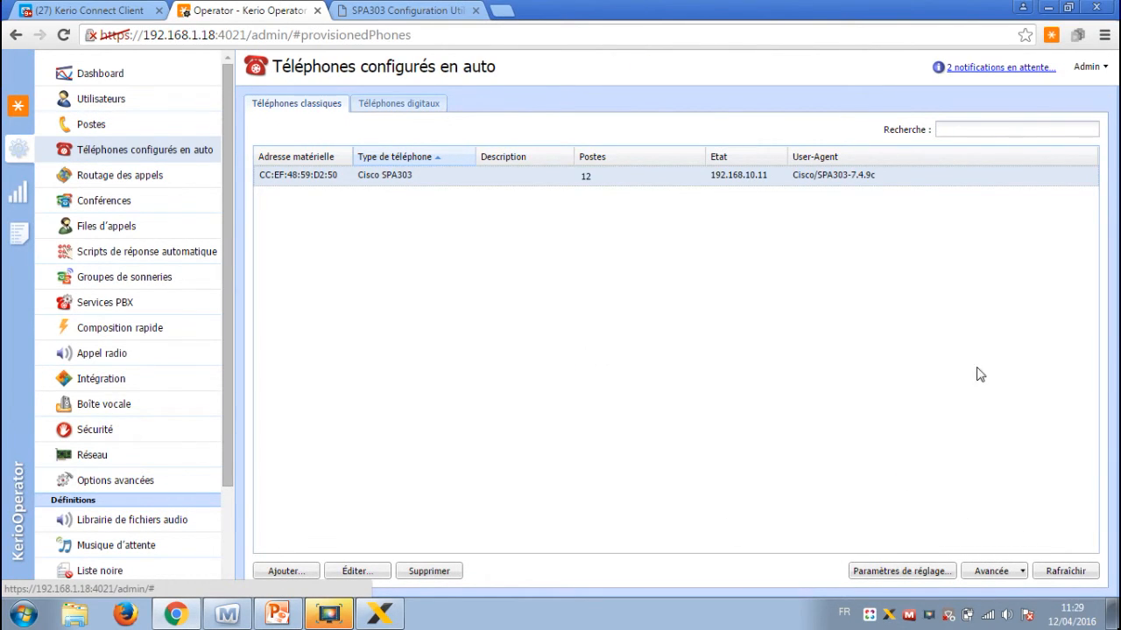
click(894, 578)
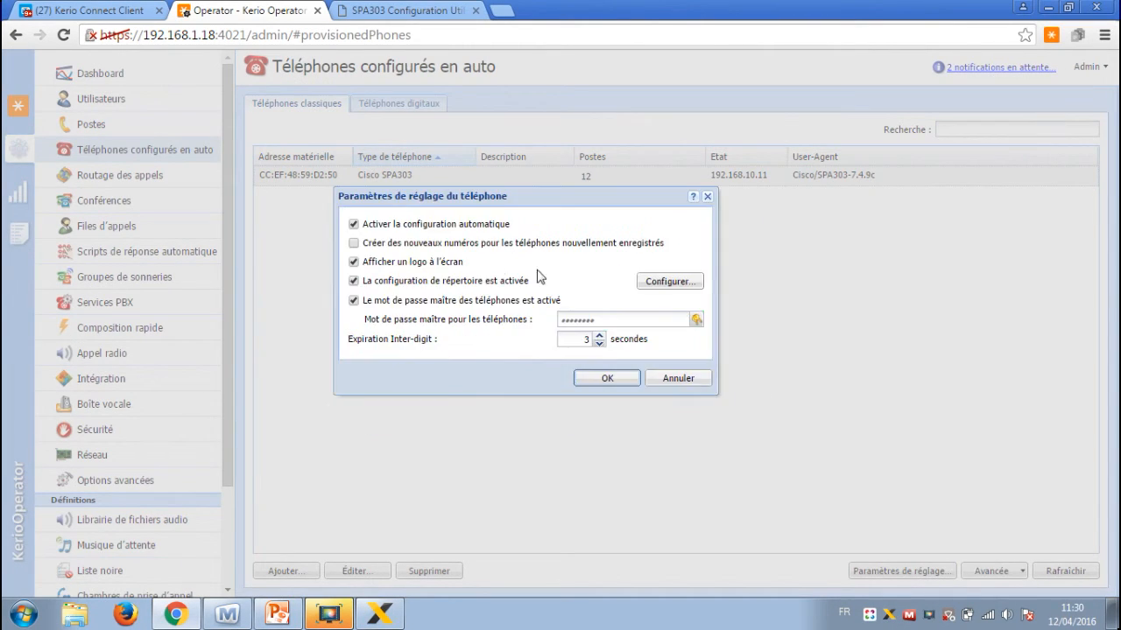
click(380, 245)
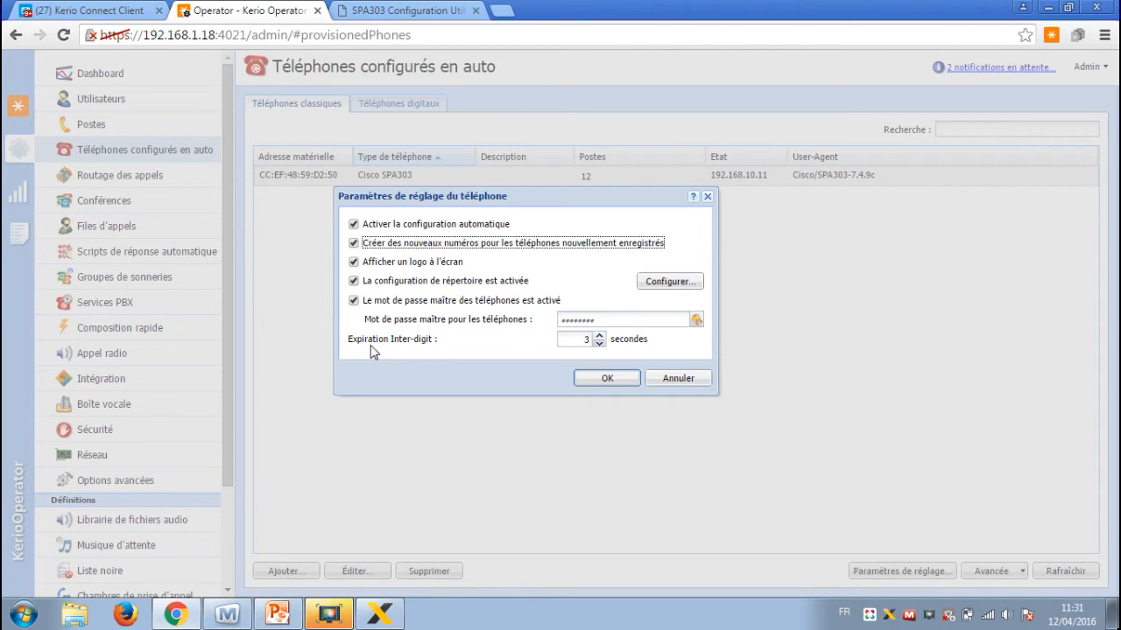
click(586, 340)
key(BackSpace)
text(3)
click(584, 339)
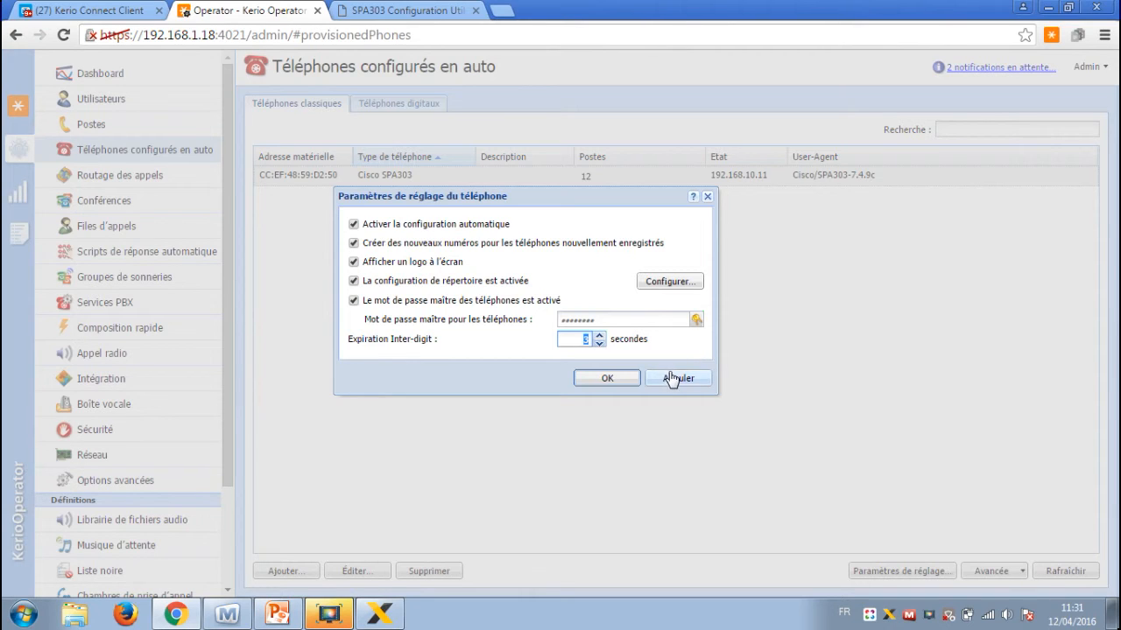
click(675, 380)
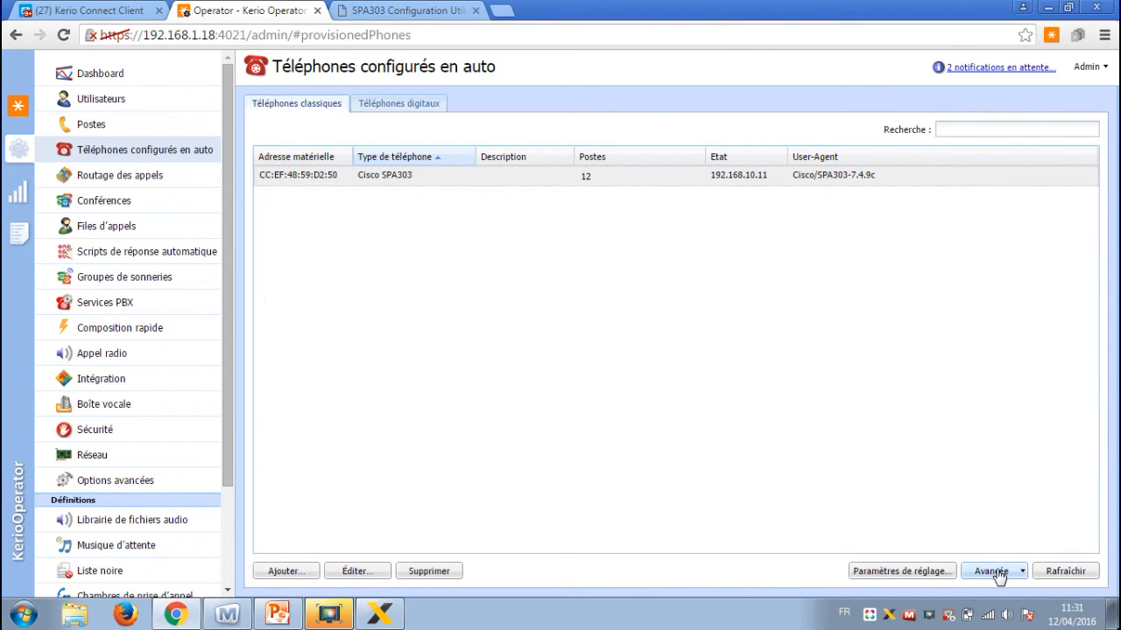
- Look at the phone resynchronization date and time options without scheduling one, and at the provisioning modules
click(995, 572)
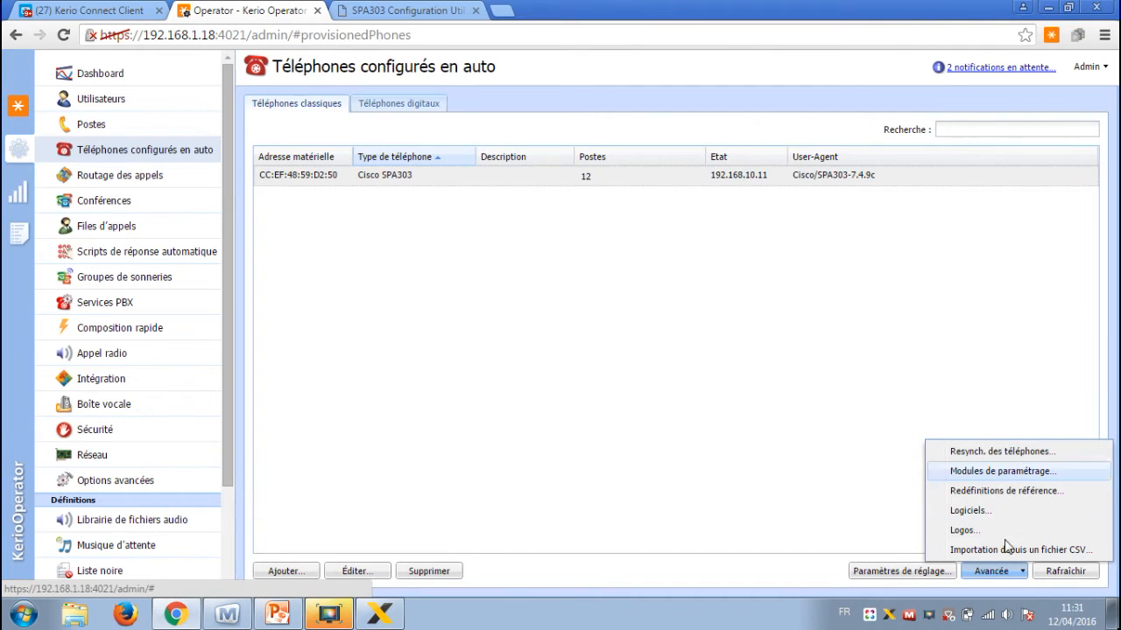
click(1002, 453)
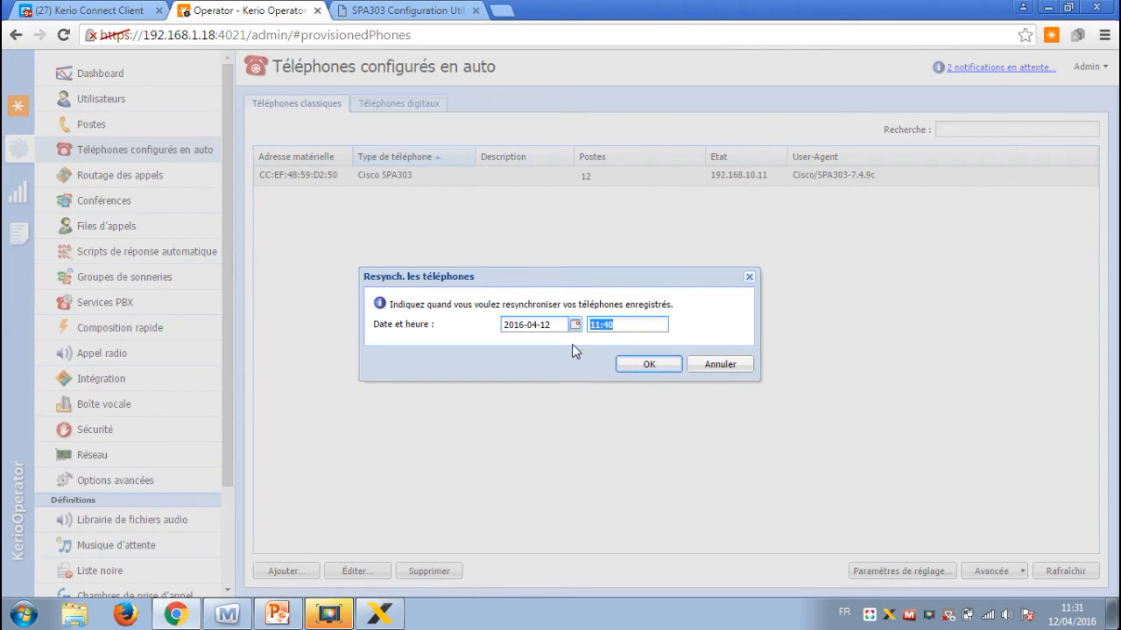
click(716, 366)
click(992, 570)
click(1004, 471)
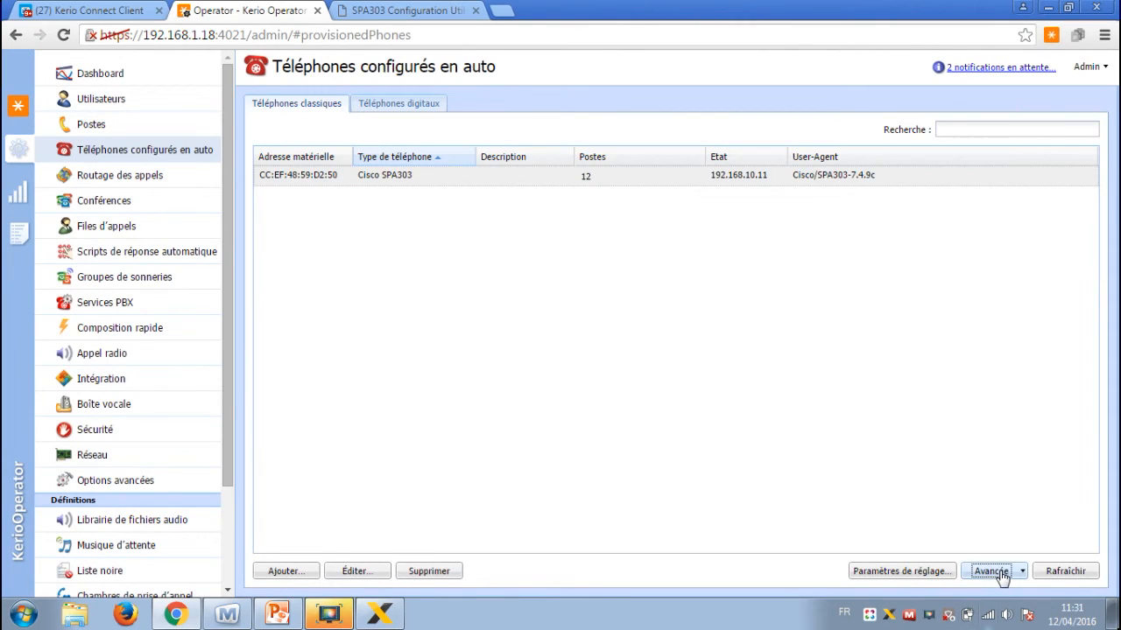
- Review the firmware types and the logo files per phone model, including the Cisco/Linksys SPA entries
click(1001, 574)
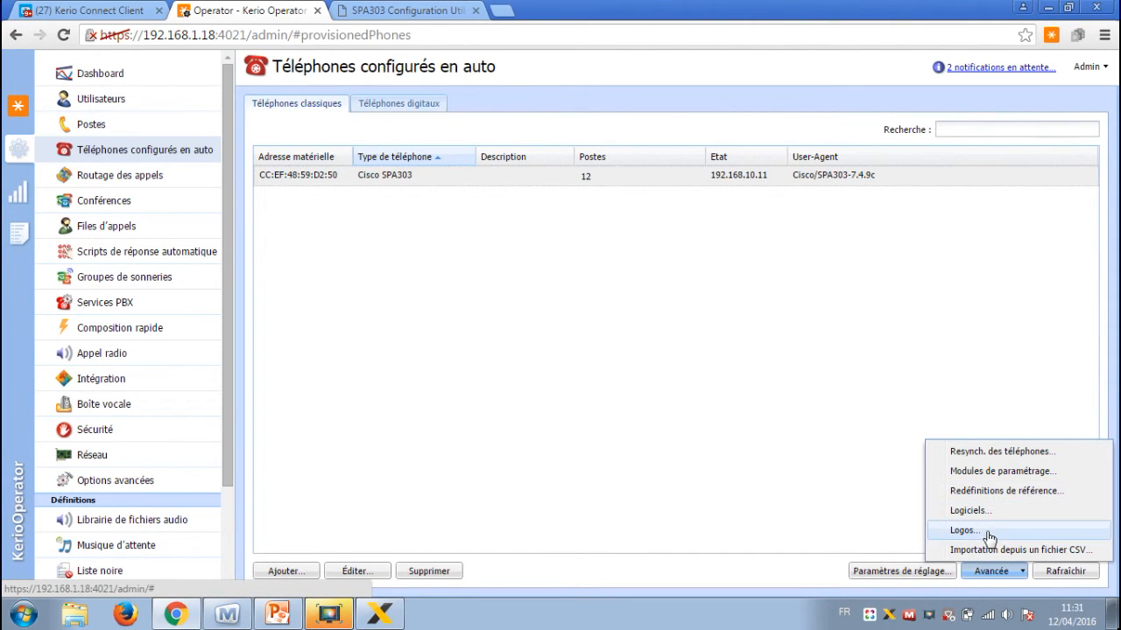
click(982, 513)
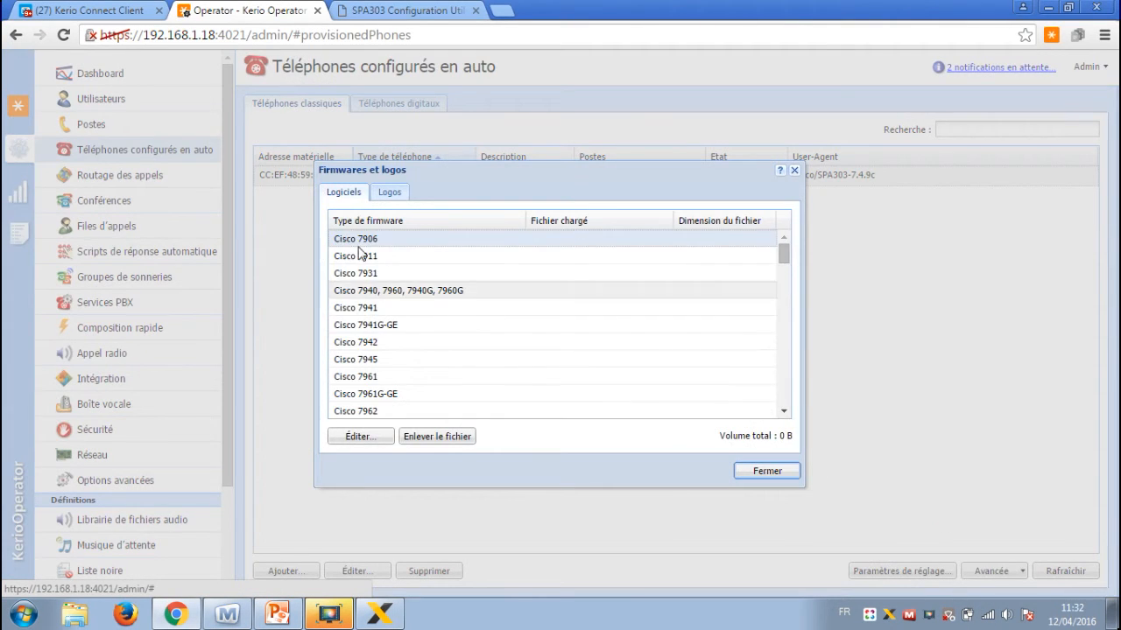
click(565, 274)
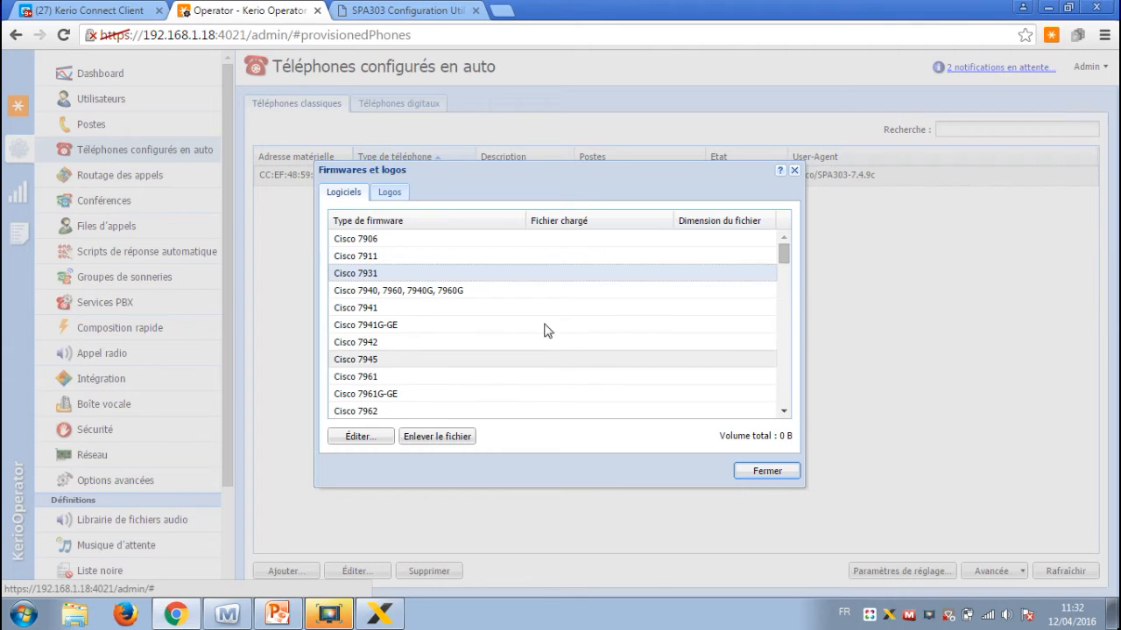
click(427, 293)
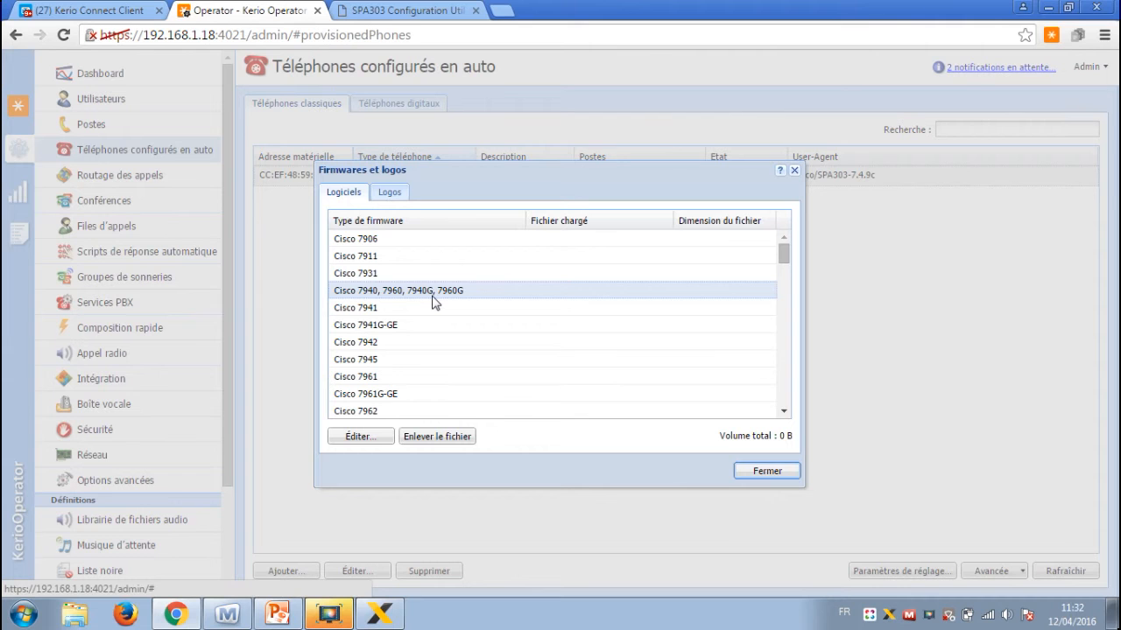
click(401, 191)
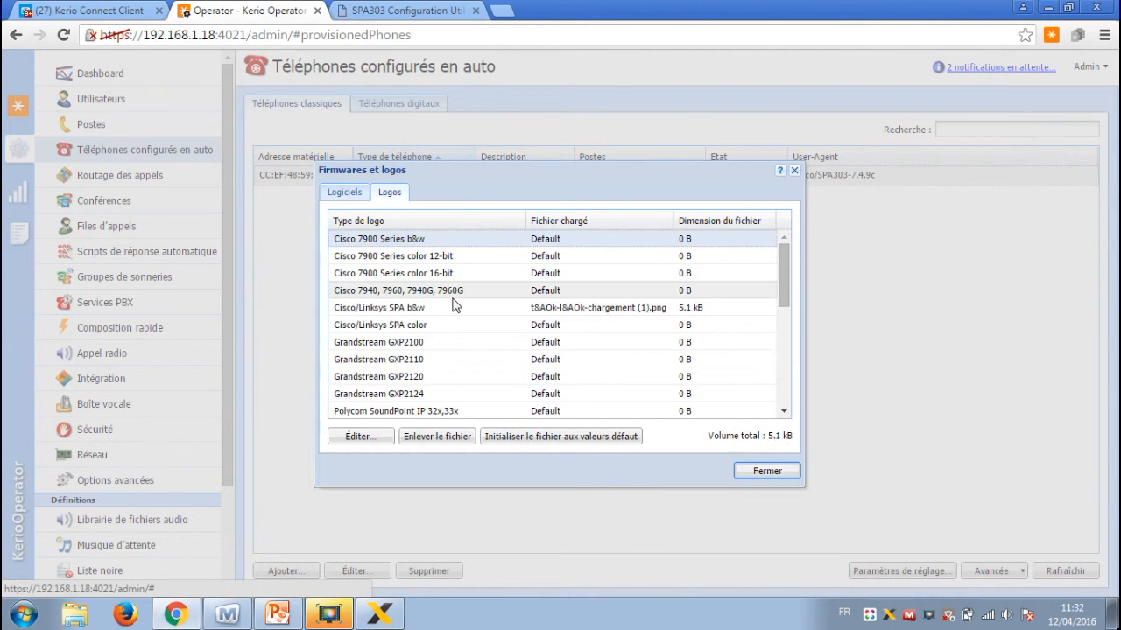
click(524, 260)
click(523, 273)
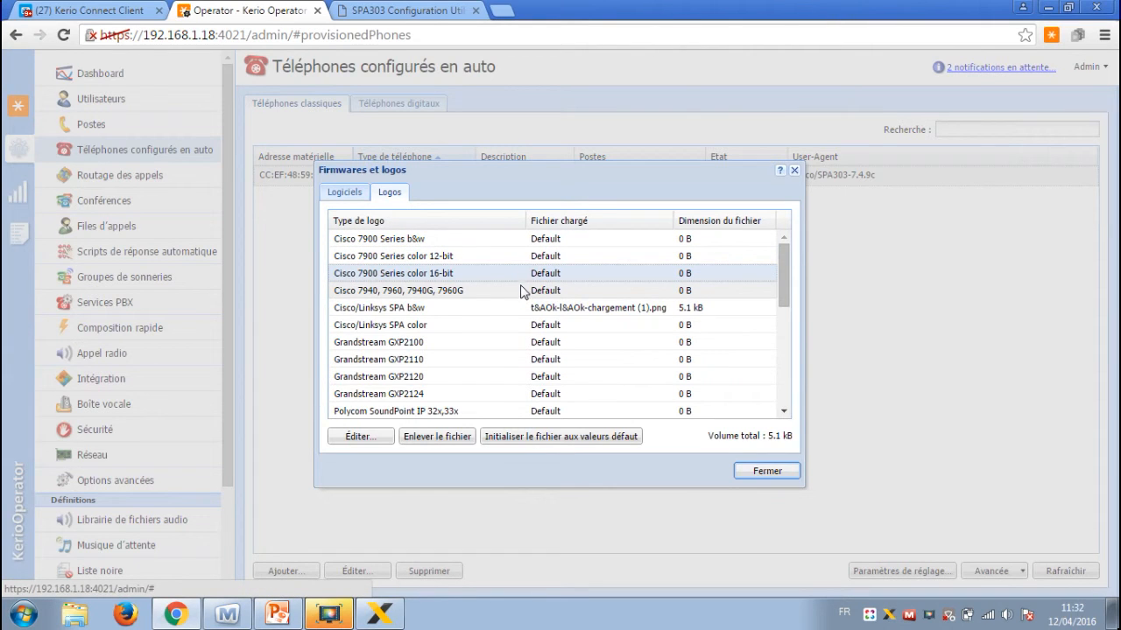
click(519, 309)
click(520, 326)
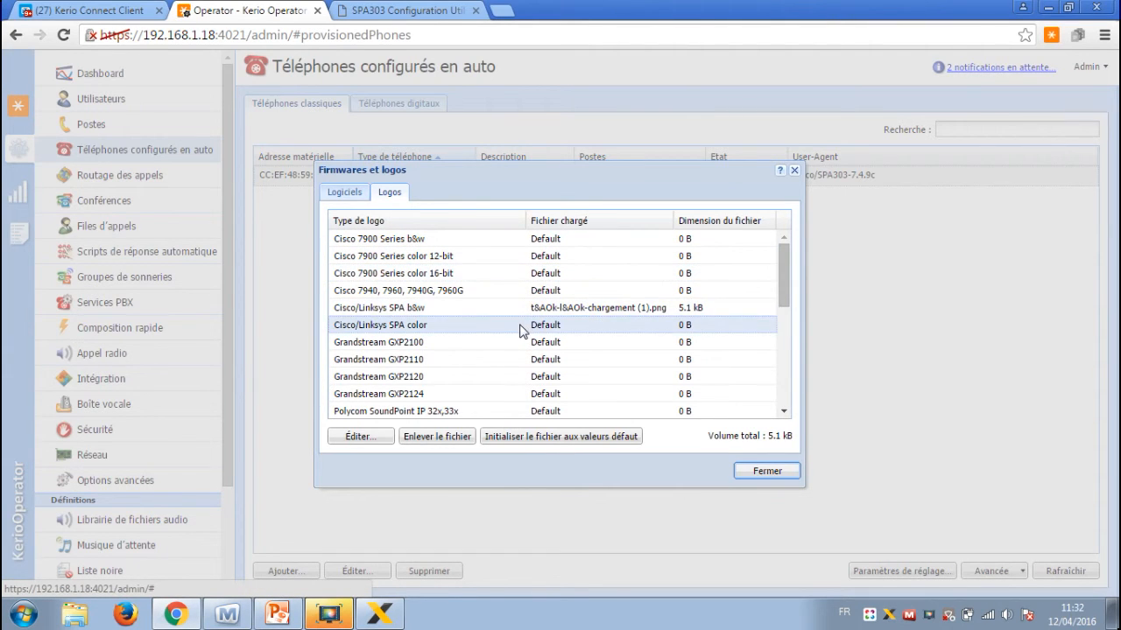
click(794, 170)
click(998, 582)
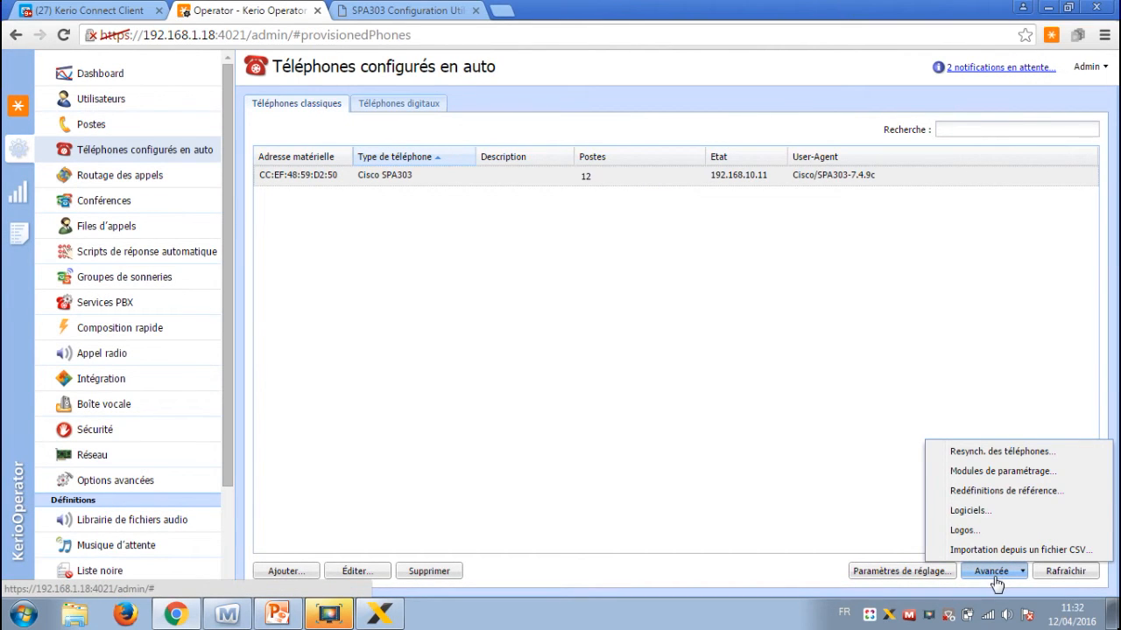
click(882, 512)
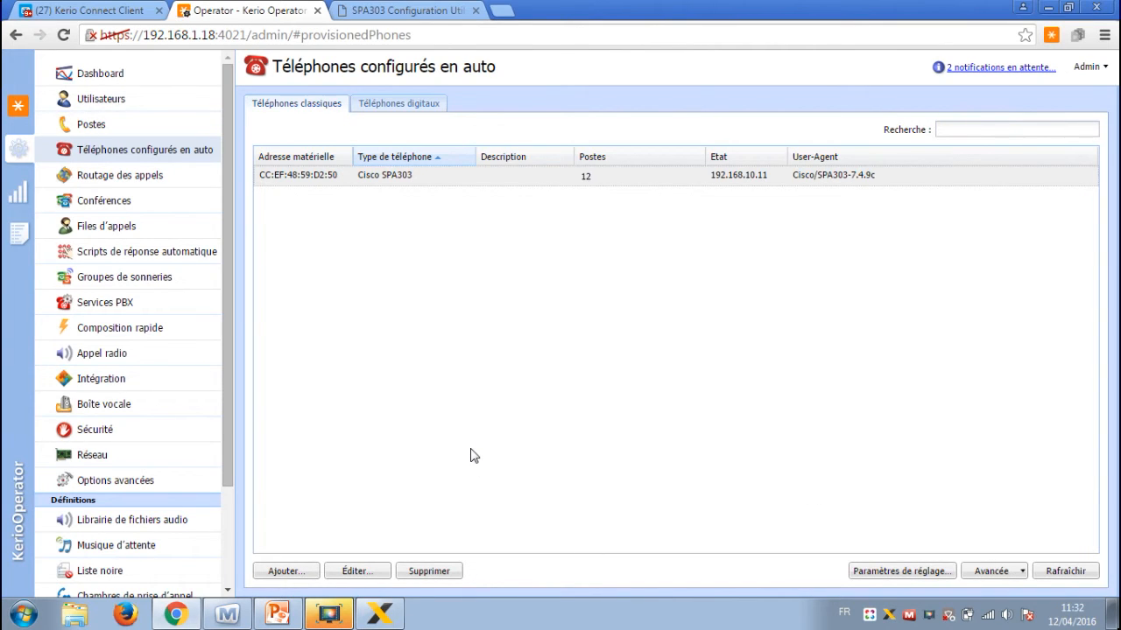
- Switch to PowerPoint to read the Demonstration slide's topic list, and return to the Kerio Operator administration page
click(350, 618)
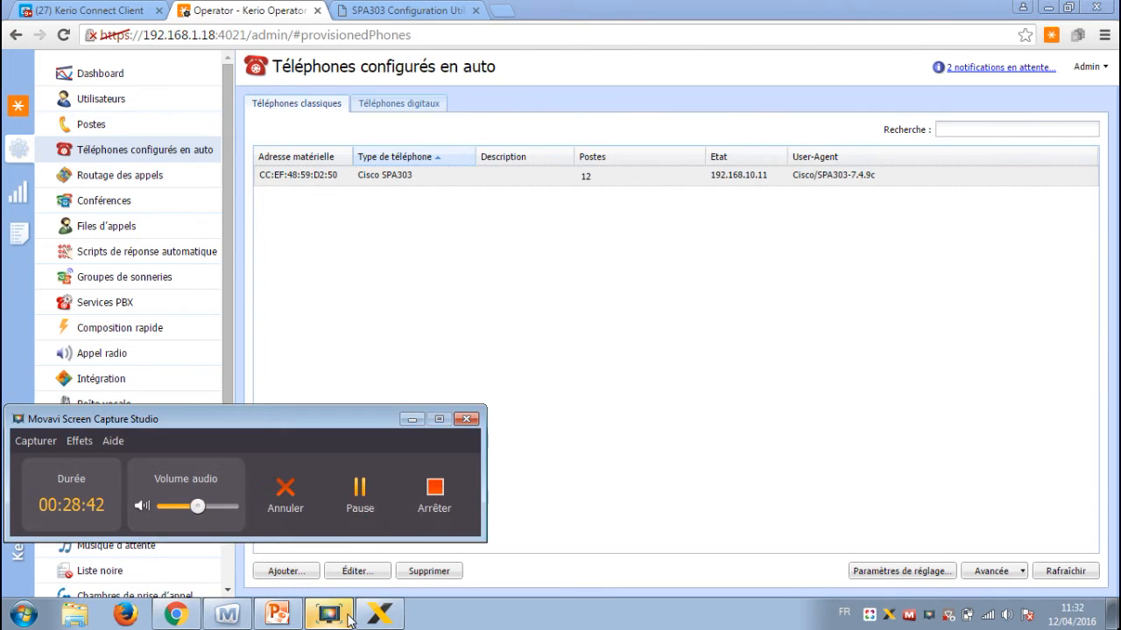
click(350, 618)
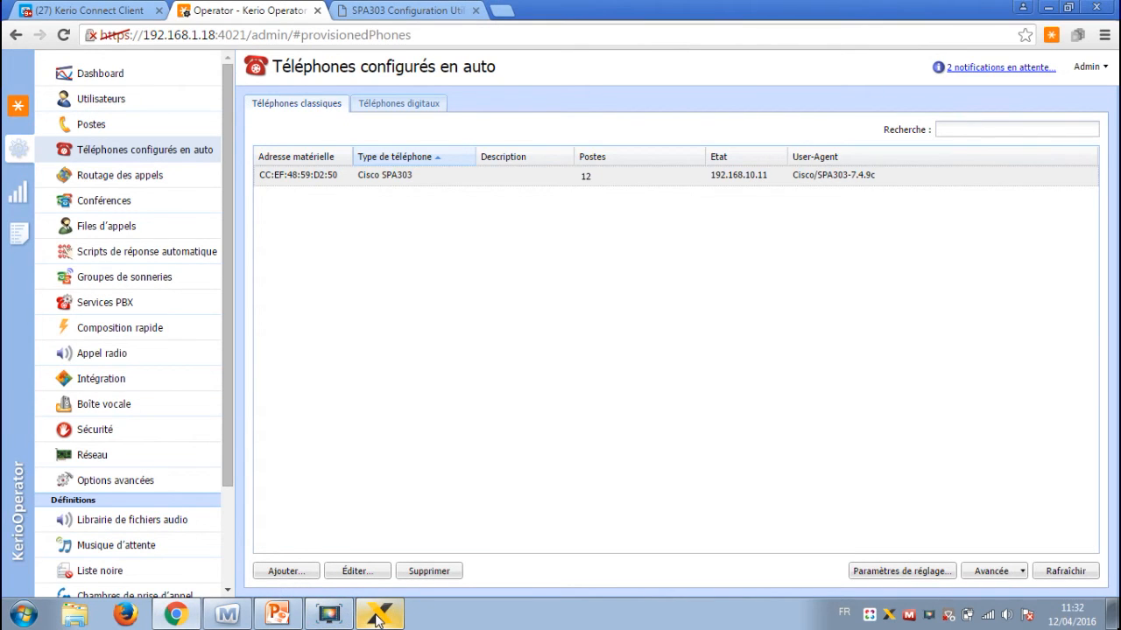
click(267, 618)
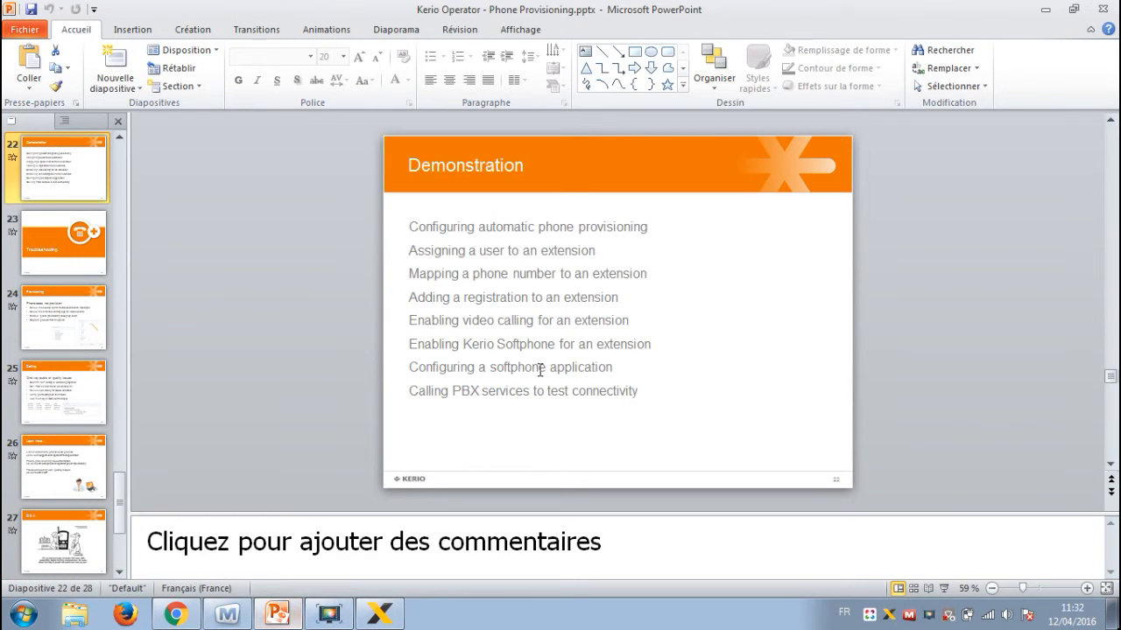
click(1047, 12)
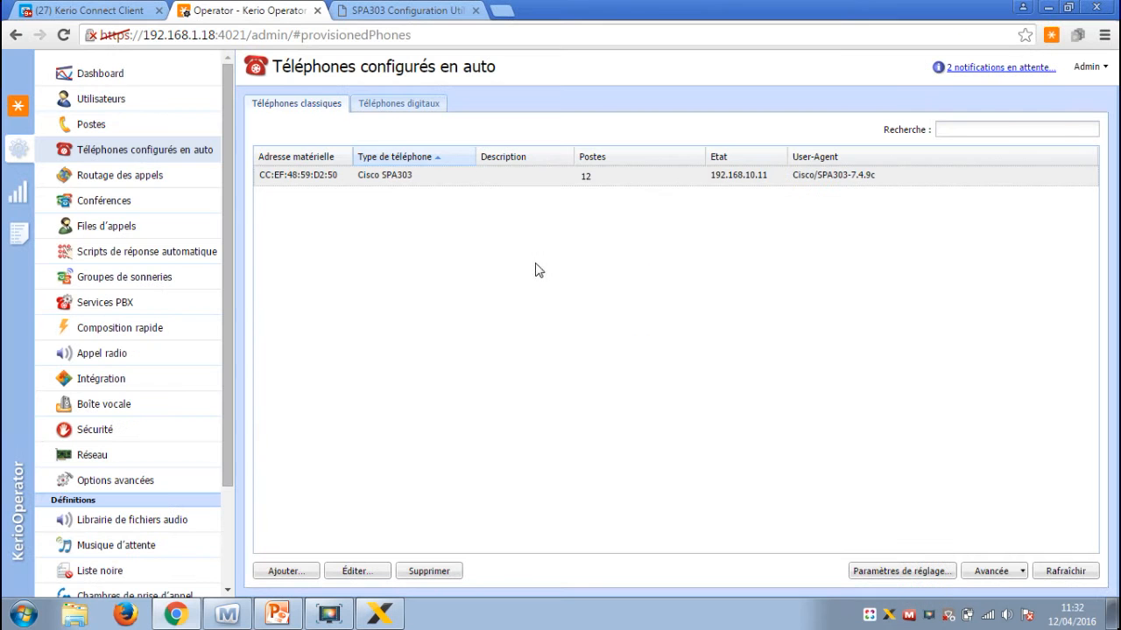
- Start a new user account in the users list with the username Webinaire Operator, leaving the full name and email empty
click(96, 100)
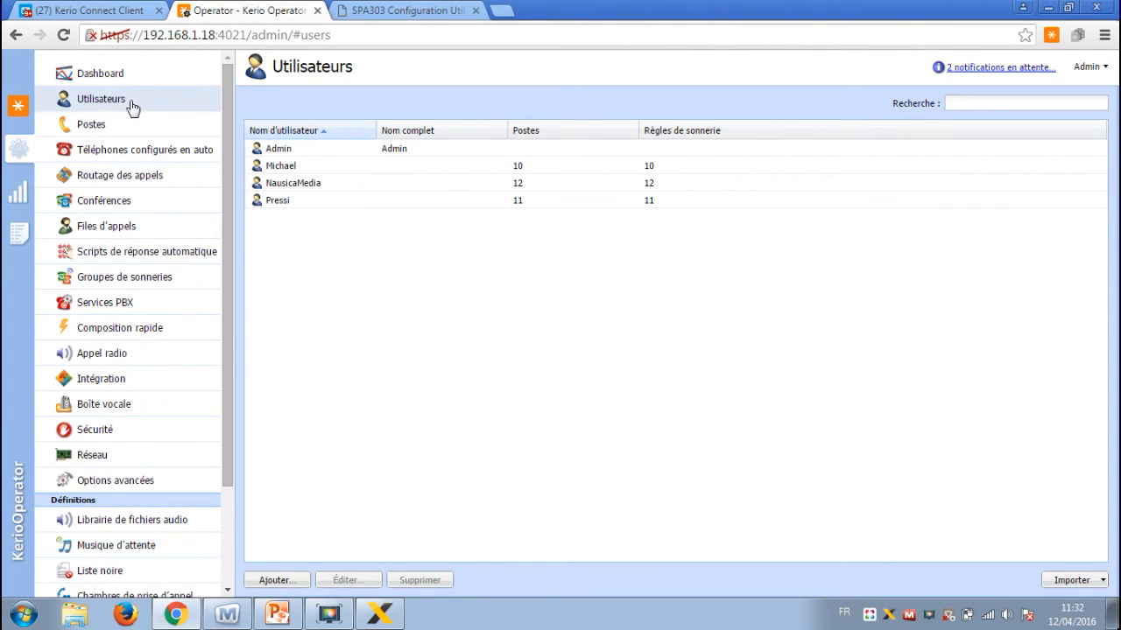
right_click(341, 248)
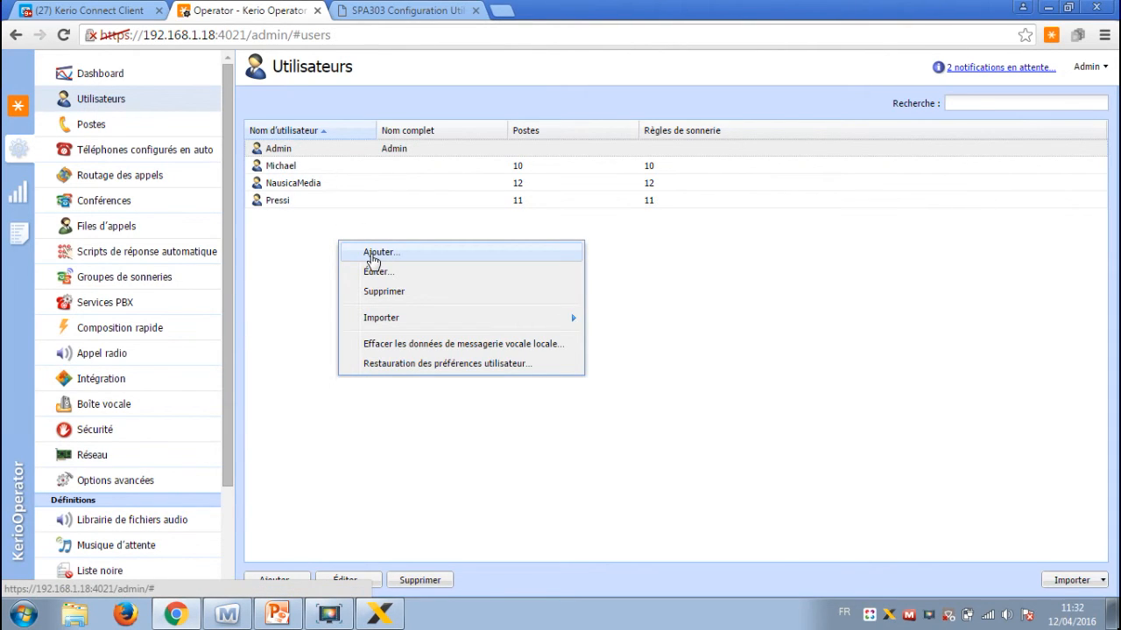
click(372, 254)
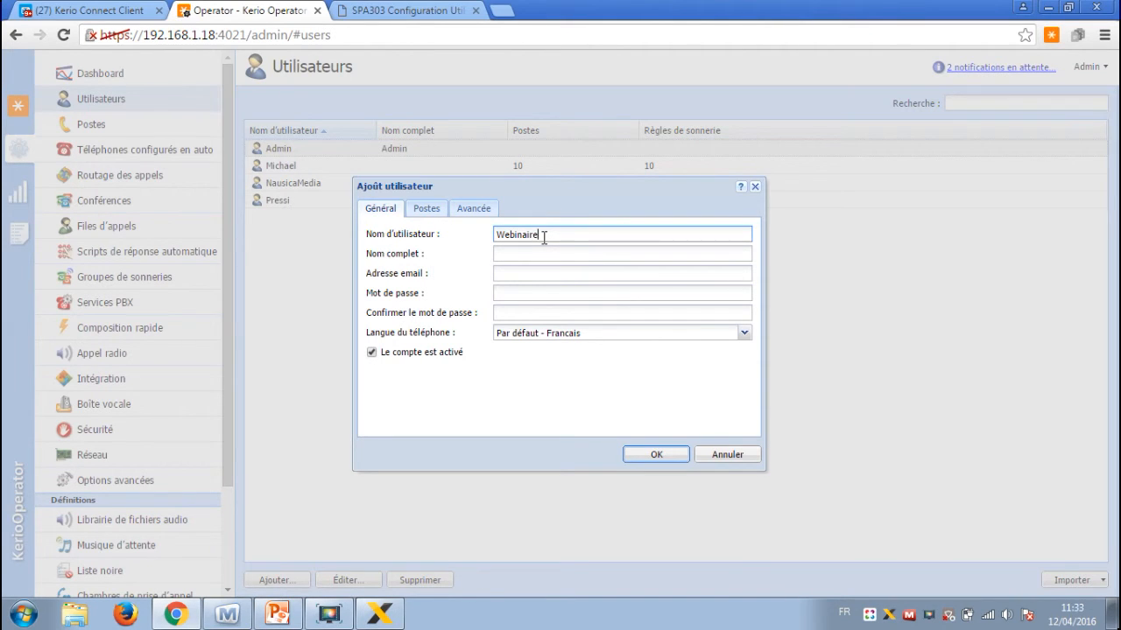
text(Webinaire Re)
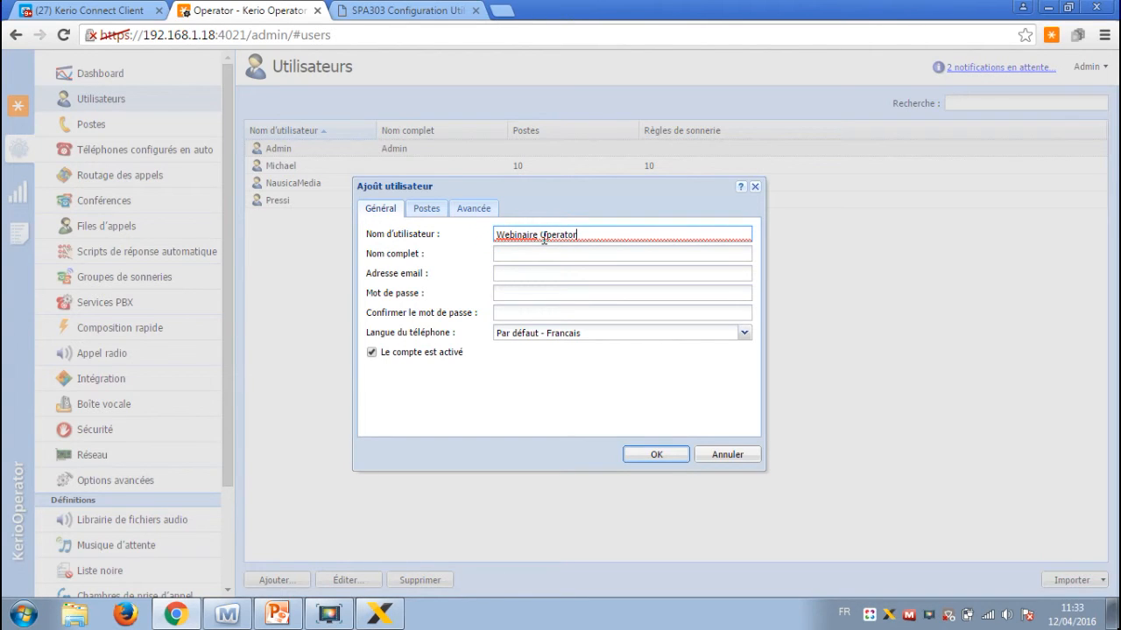
click(584, 255)
click(597, 274)
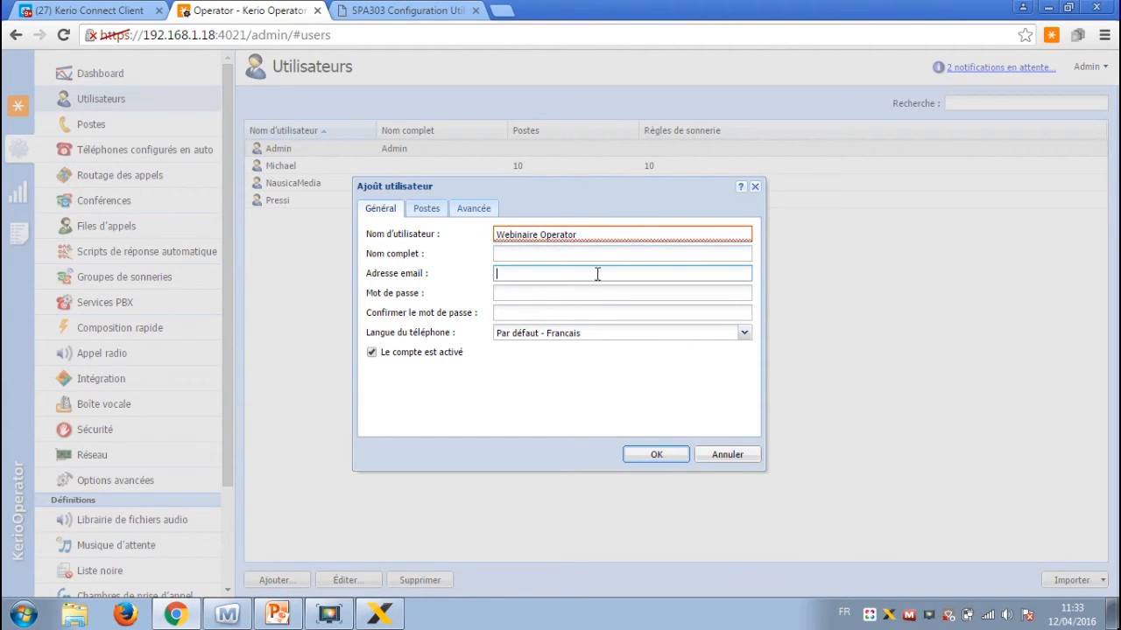
- Enter and confirm the new user's account password, and try to save the account
click(588, 296)
text(•)
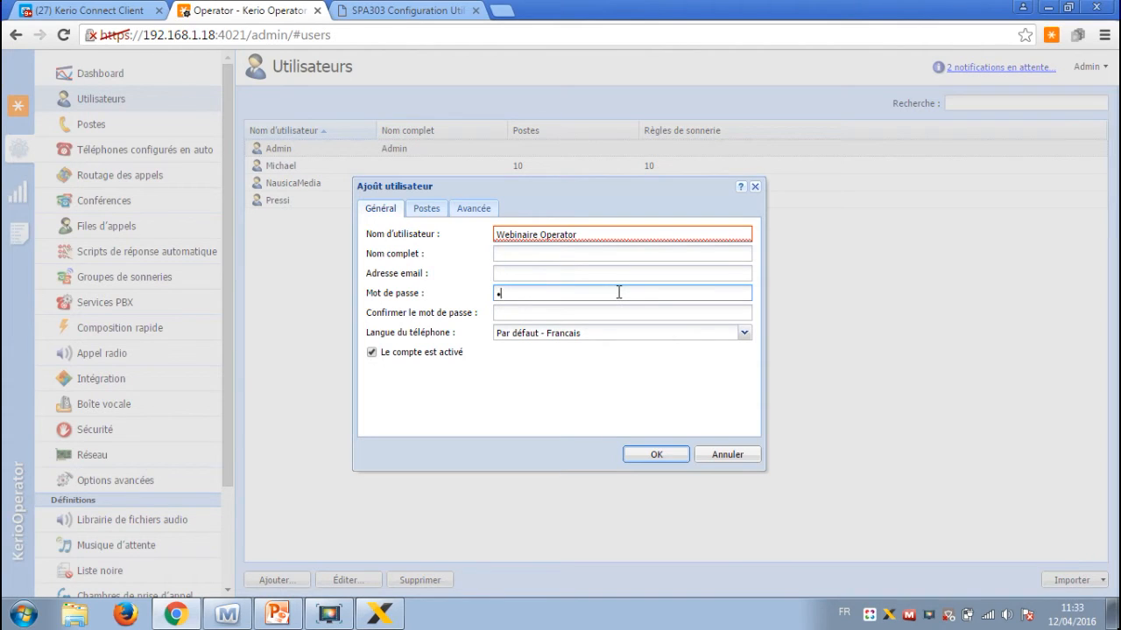
text(••••••••••)
key(Tab)
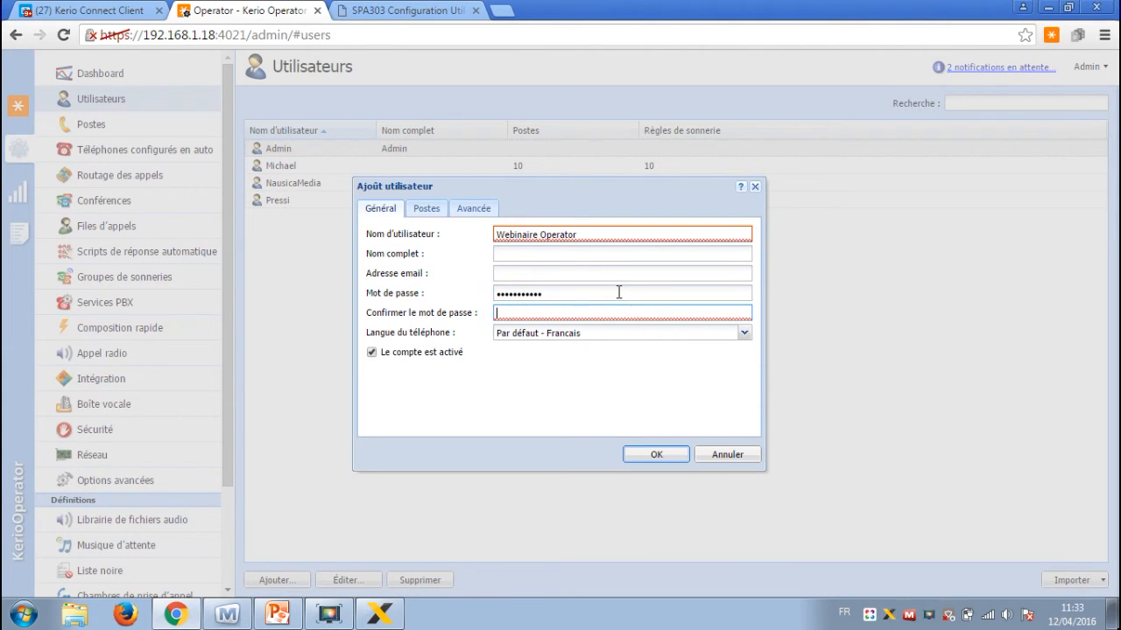
text(•••••••••••)
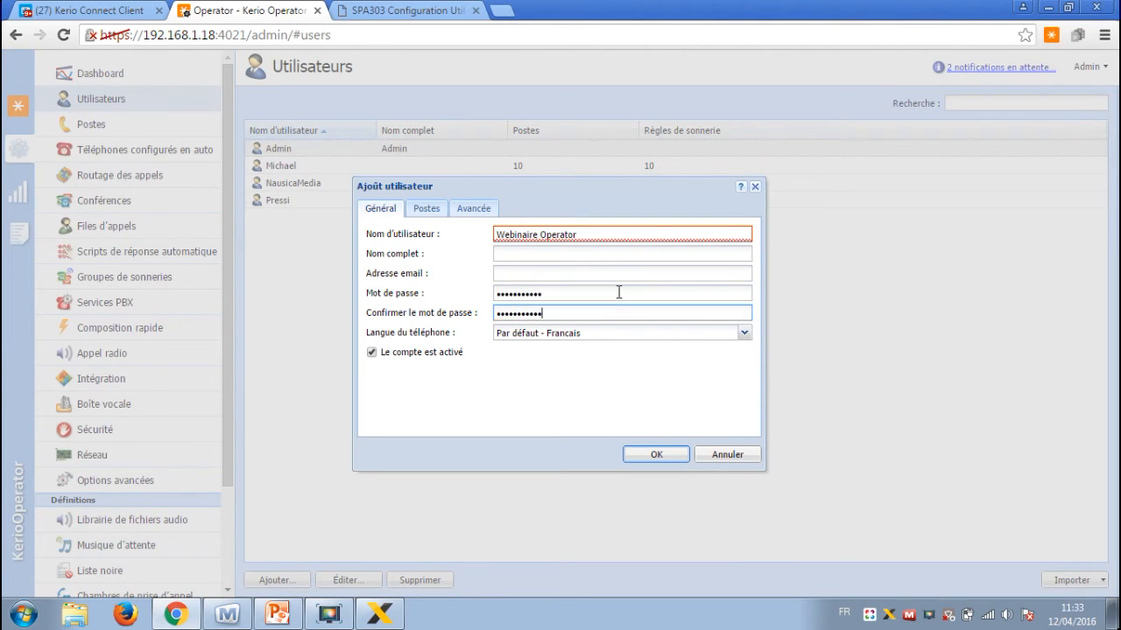
click(670, 456)
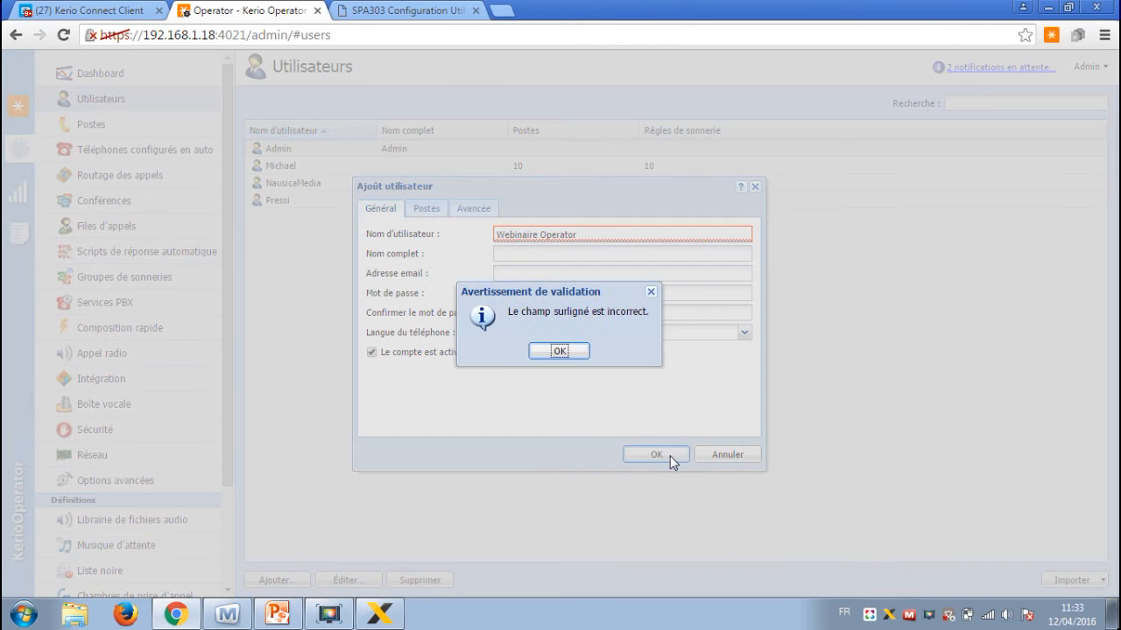
- Correct the username to Webinaire_Operator by replacing the space with an underscore, and save the new user
click(569, 351)
click(544, 232)
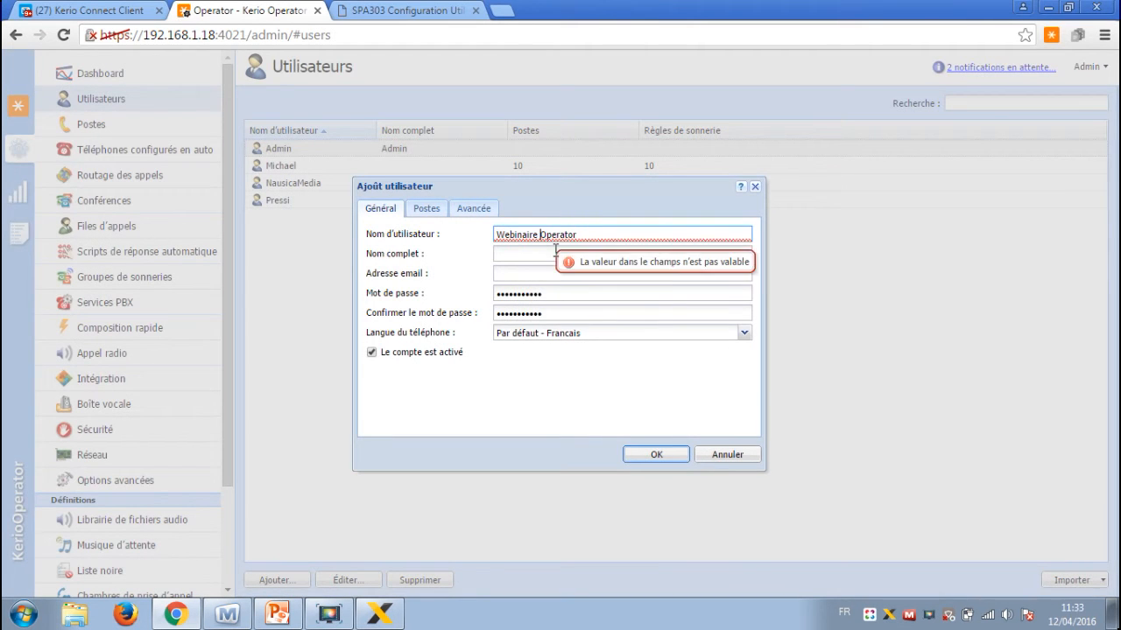
key(BackSpace)
text(_)
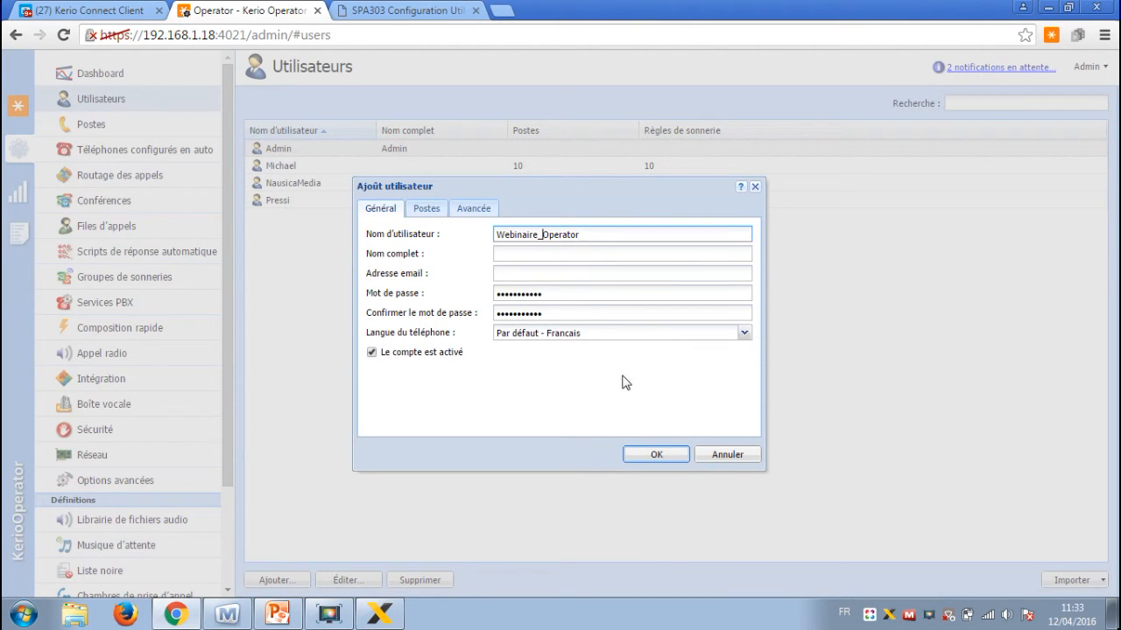
click(663, 454)
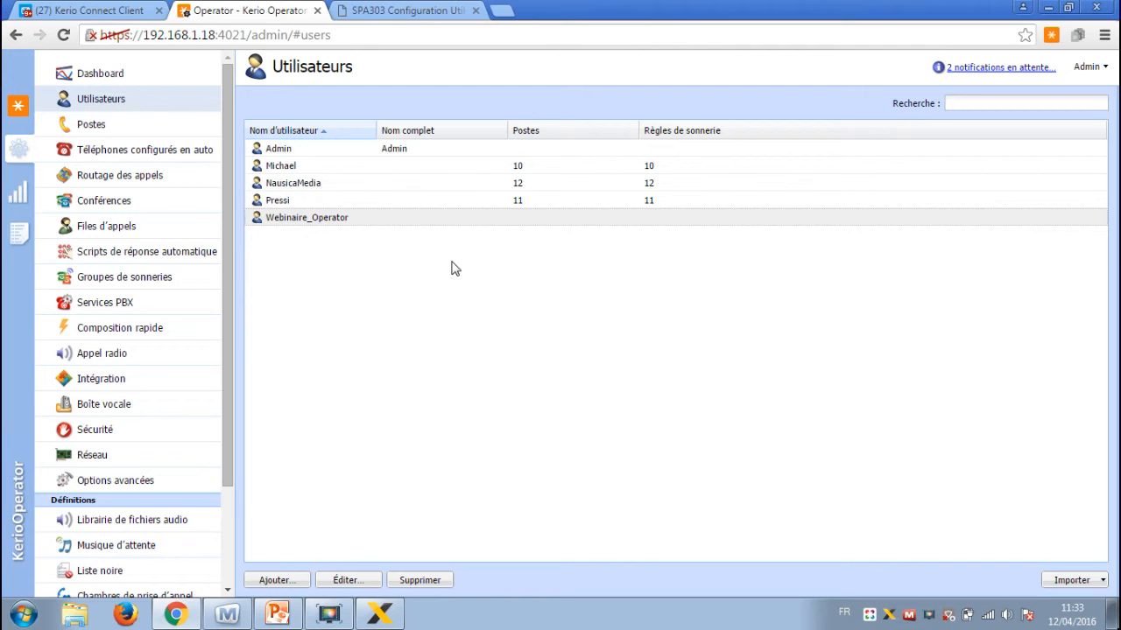
- Start a new extension with number 13 in the extensions list, leaving its description empty
click(98, 122)
click(357, 307)
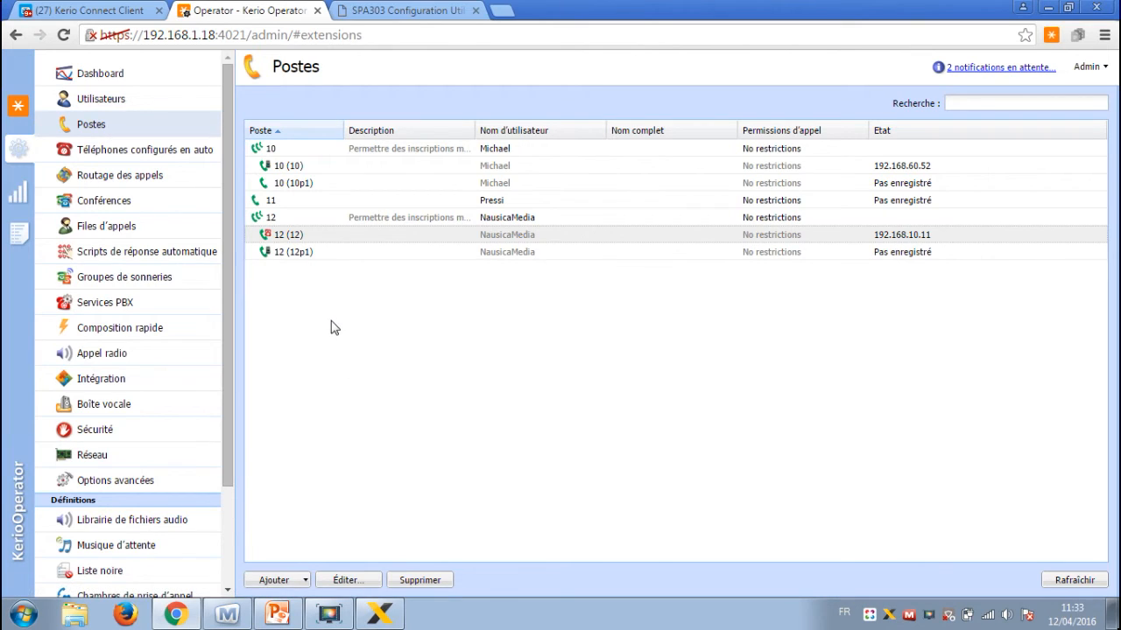
right_click(331, 323)
mouse_move(334, 328)
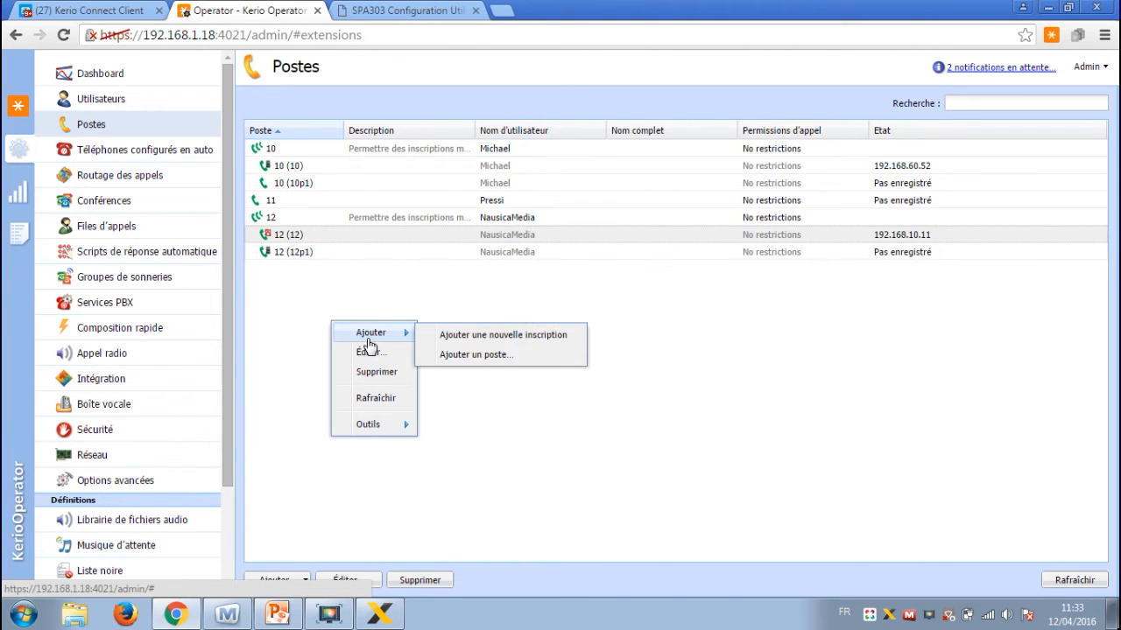
click(477, 355)
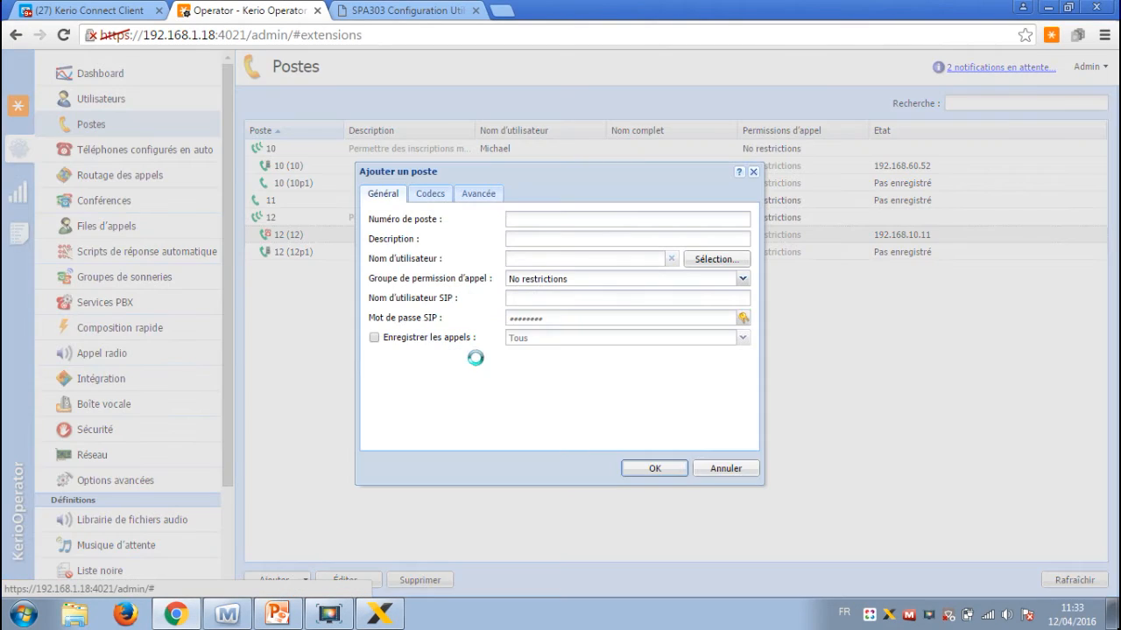
click(560, 239)
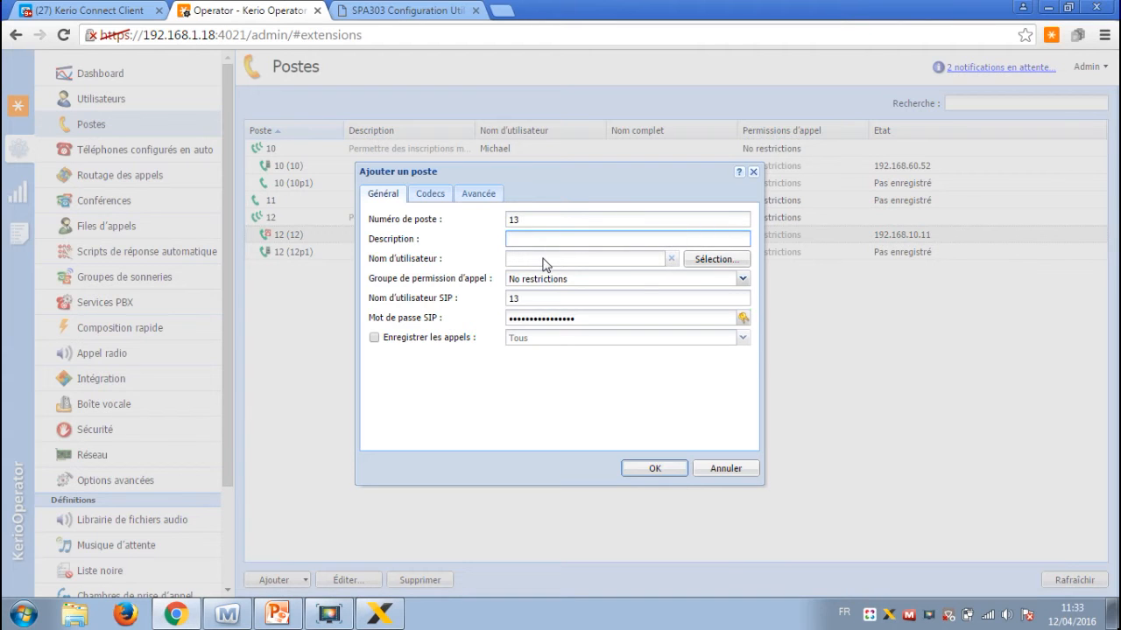
- Assign the user Webinaire_Operator to extension 13 and save the extension
click(712, 260)
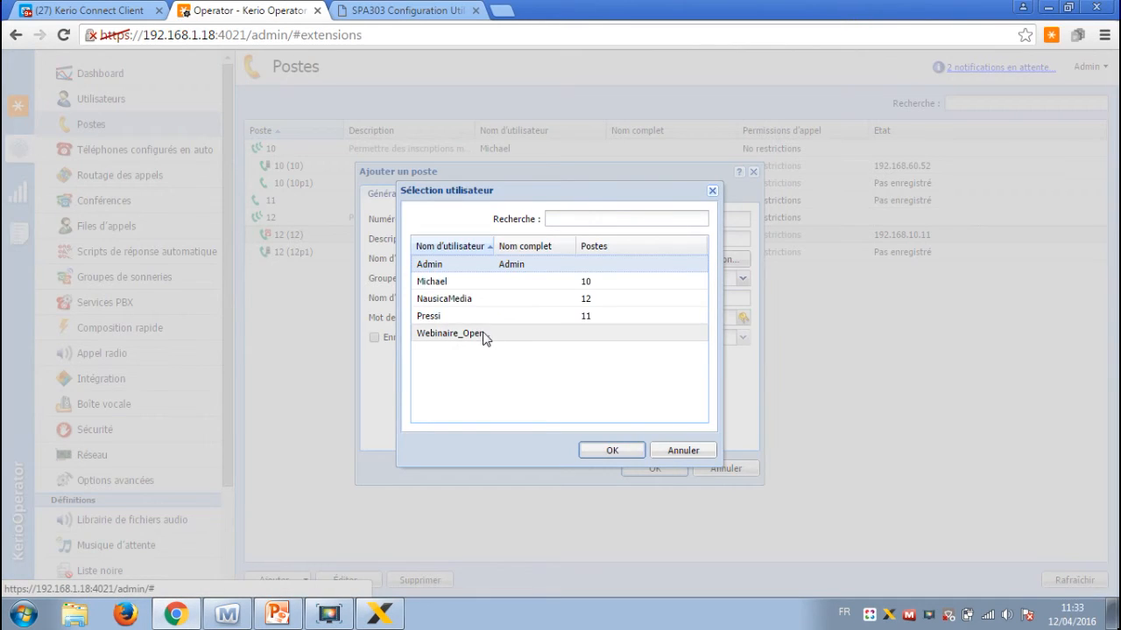
click(484, 335)
drag(494, 246, 552, 246)
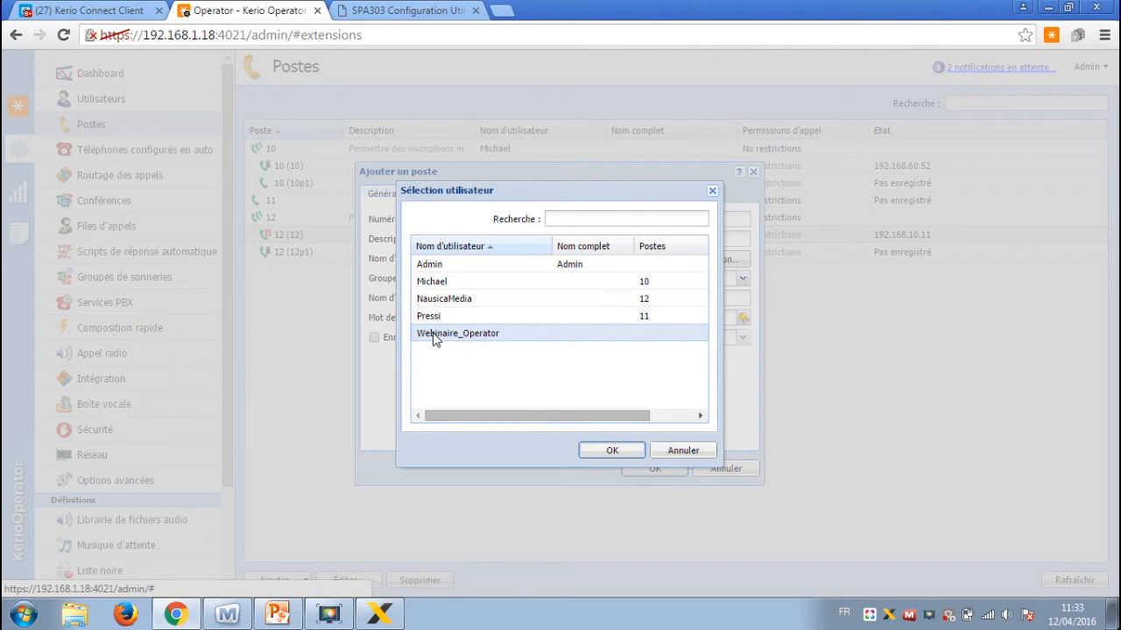
click(618, 455)
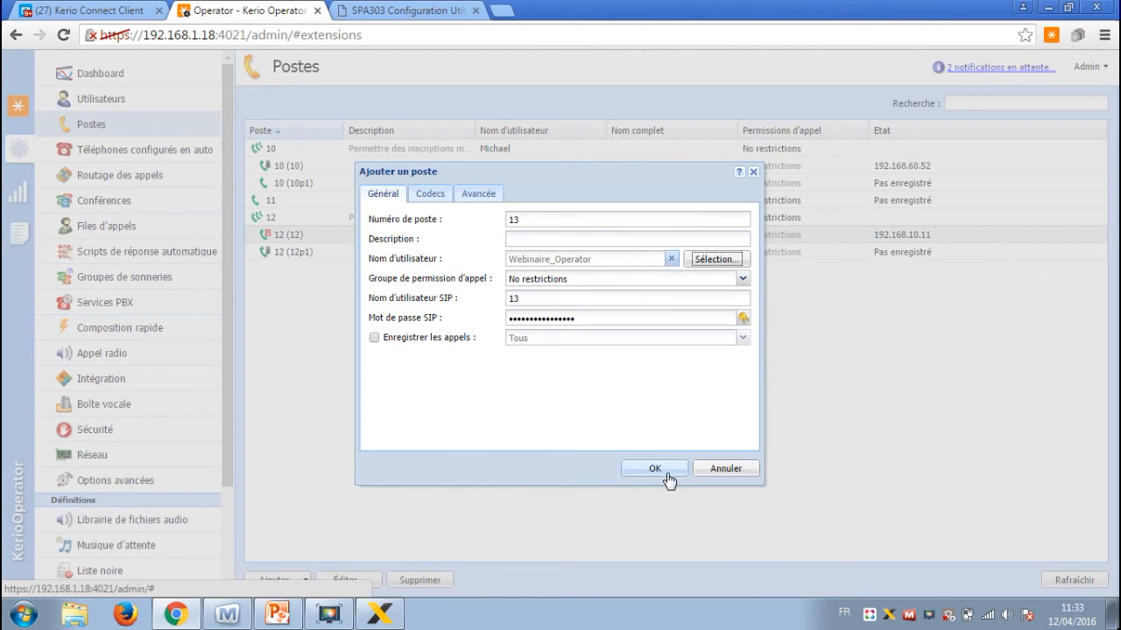
click(667, 477)
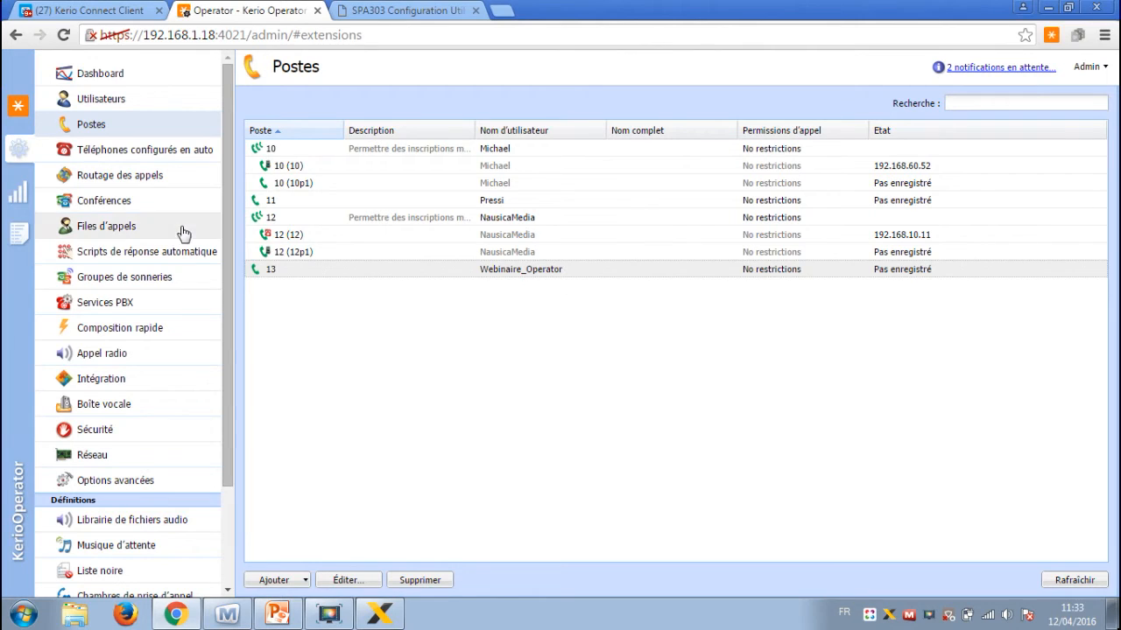
- Edit the auto-provisioned Cisco SPA303 phone and remove extension 12 from its assigned extensions
click(167, 160)
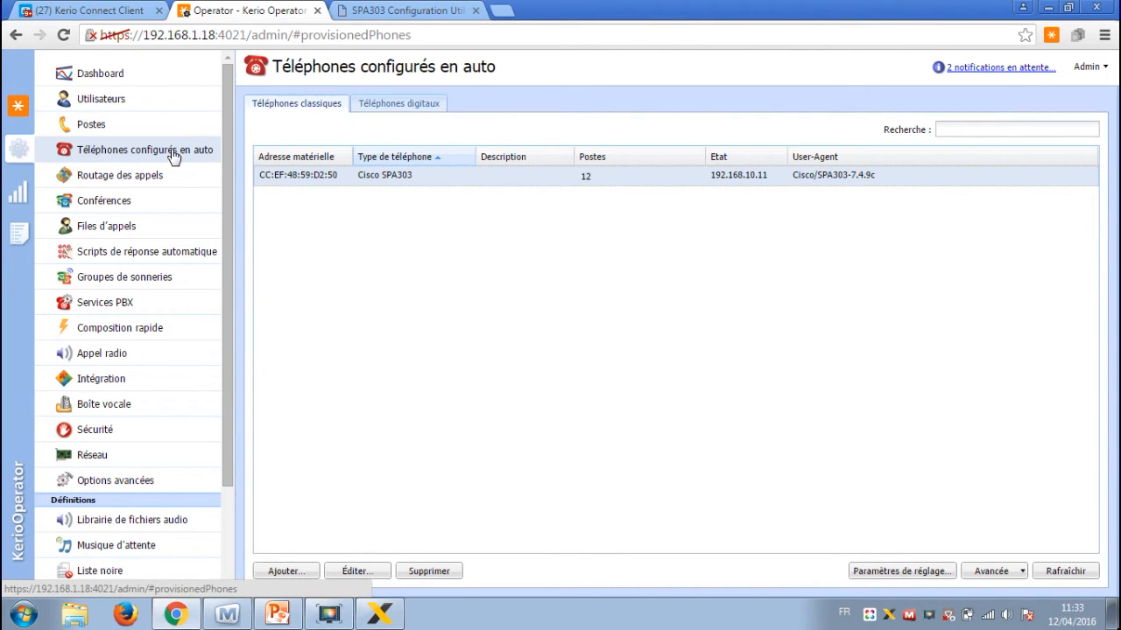
double_click(607, 183)
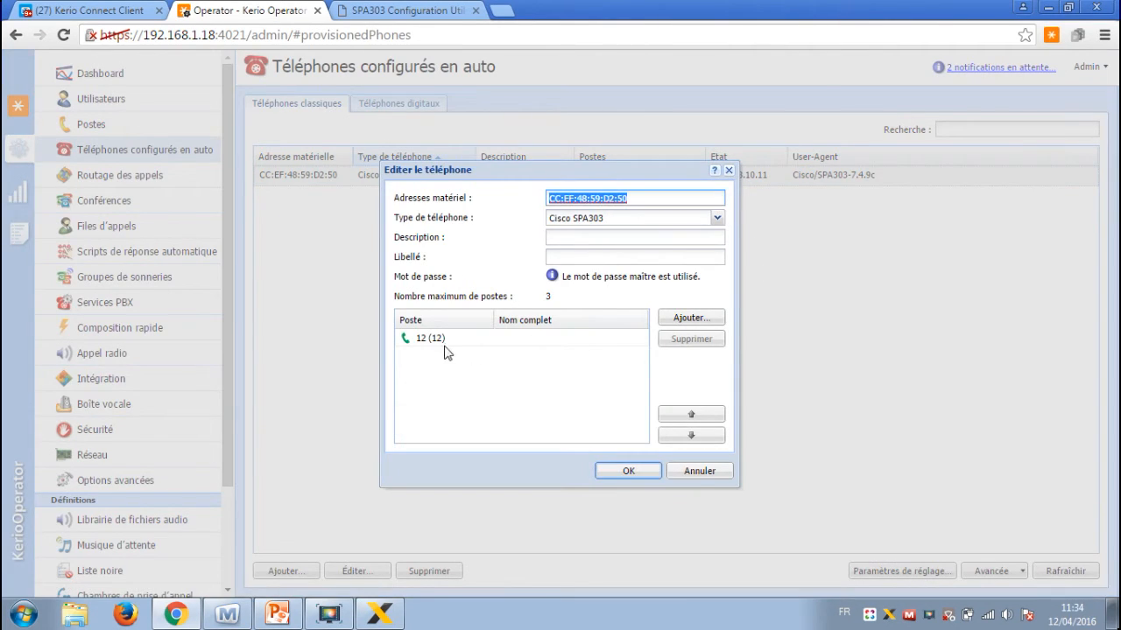
click(447, 343)
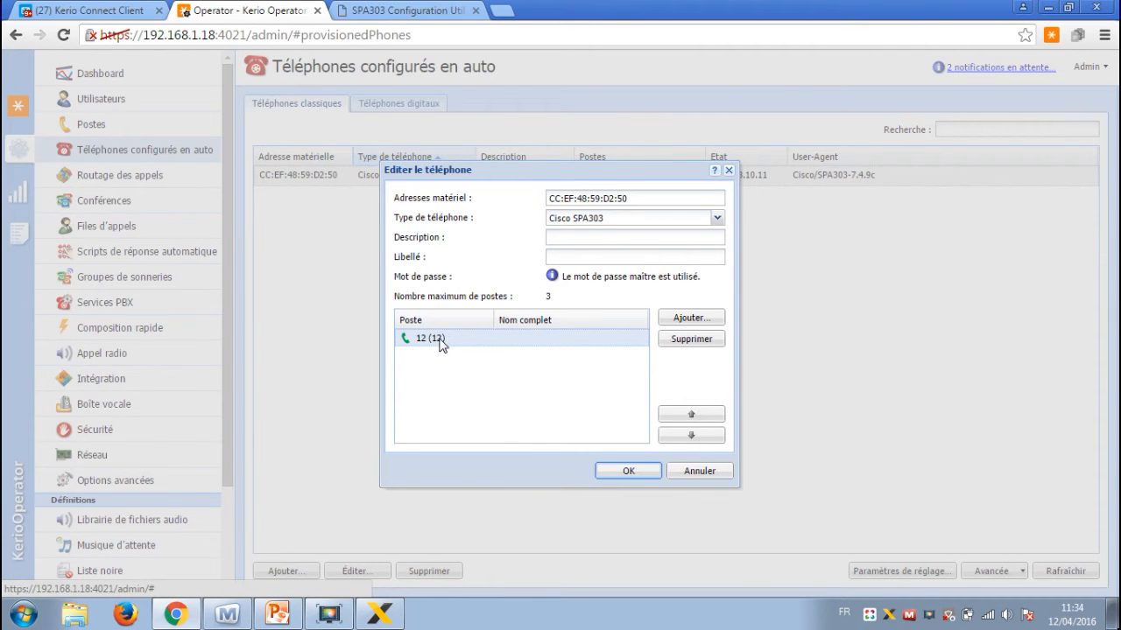
click(688, 341)
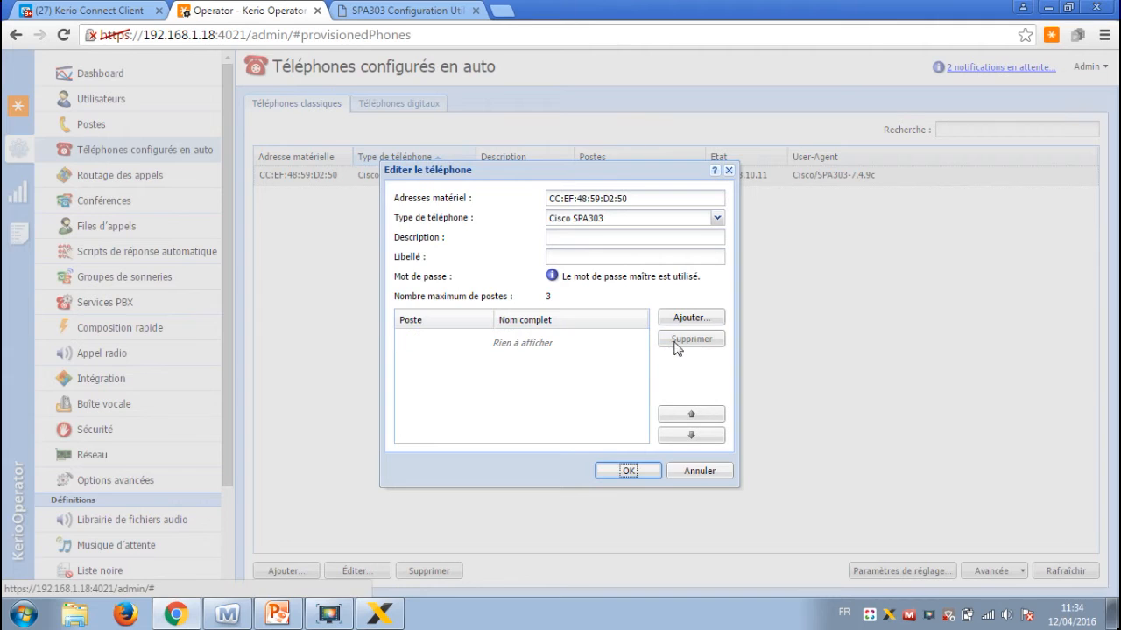
- Assign extension 13 to the Cisco SPA303 phone and save the phone's settings
click(689, 319)
click(450, 319)
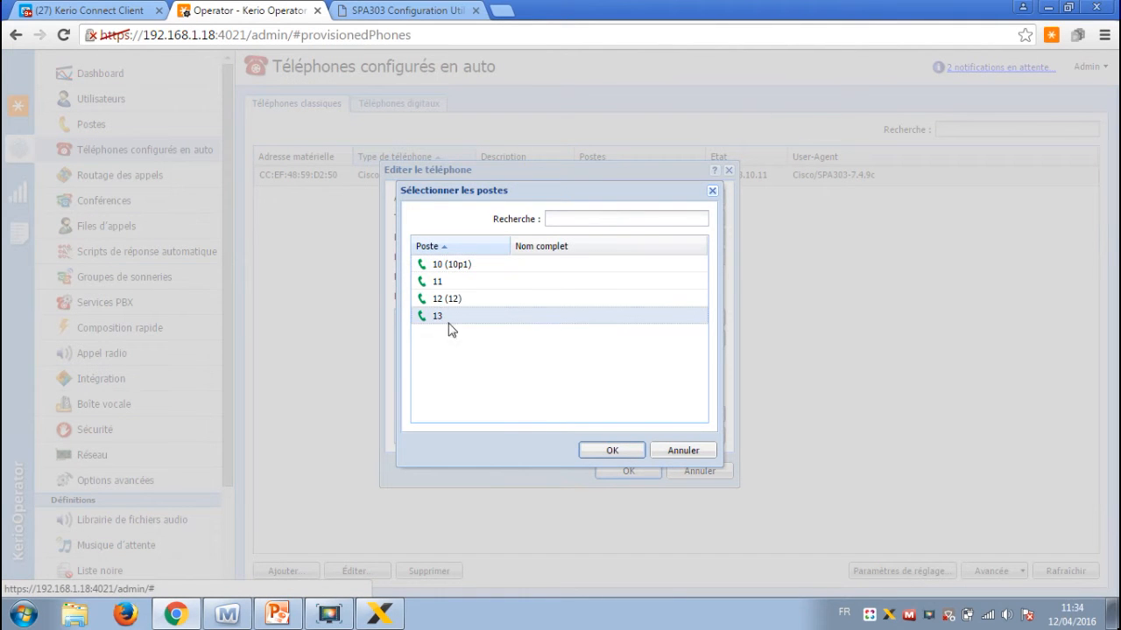
click(629, 455)
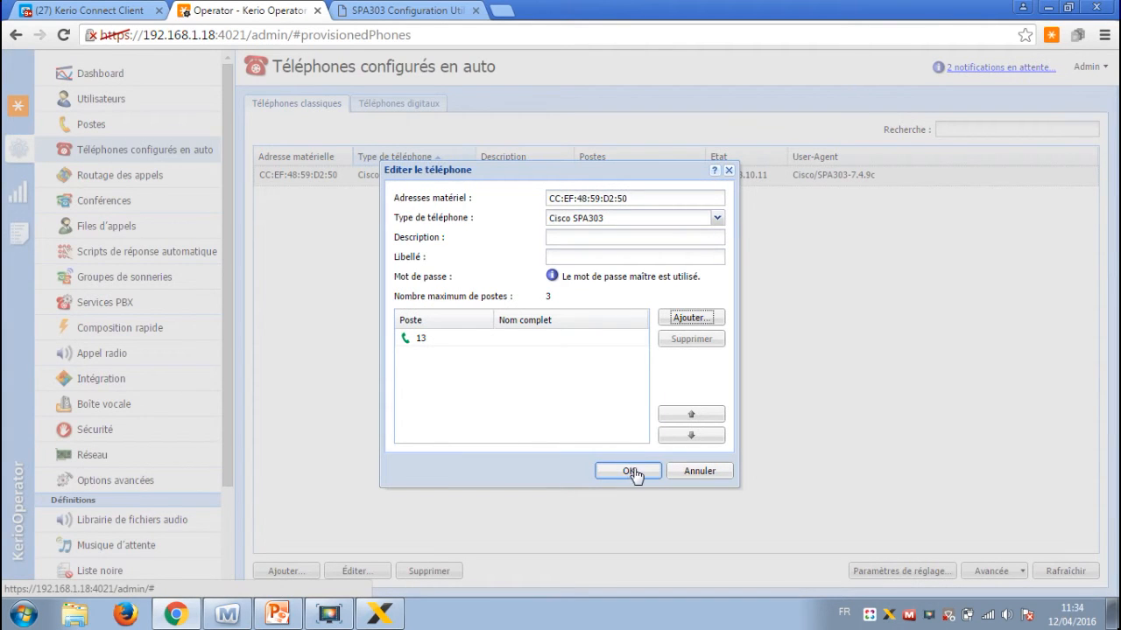
click(631, 470)
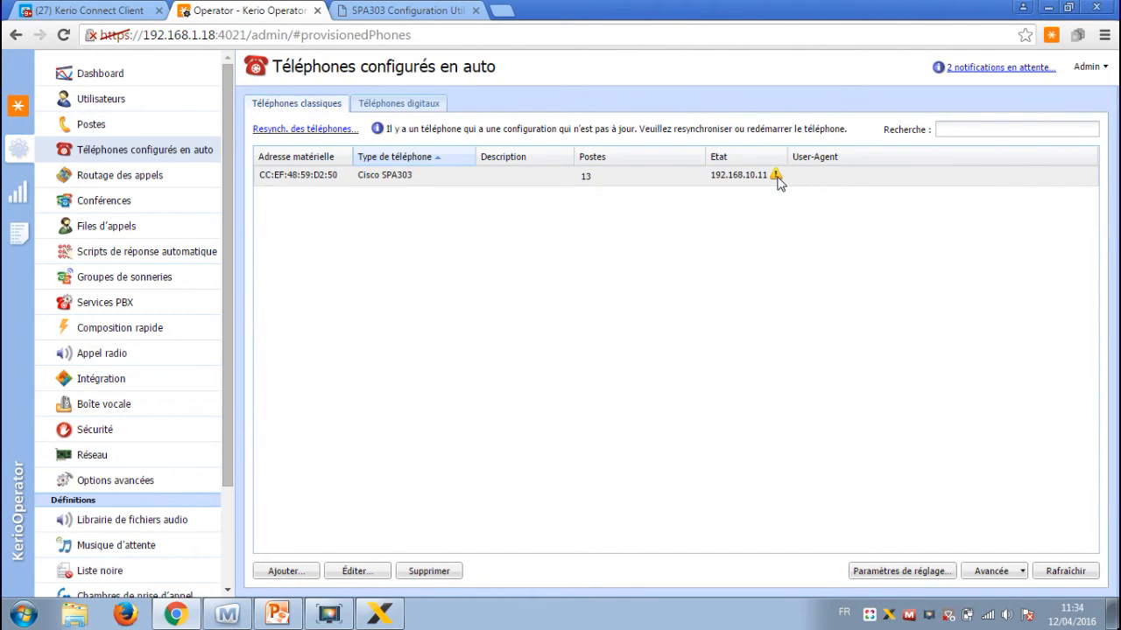
- Check the configuration warning on the Cisco SPA303 phone and resynchronize its configuration
mouse_move(784, 184)
right_click(508, 180)
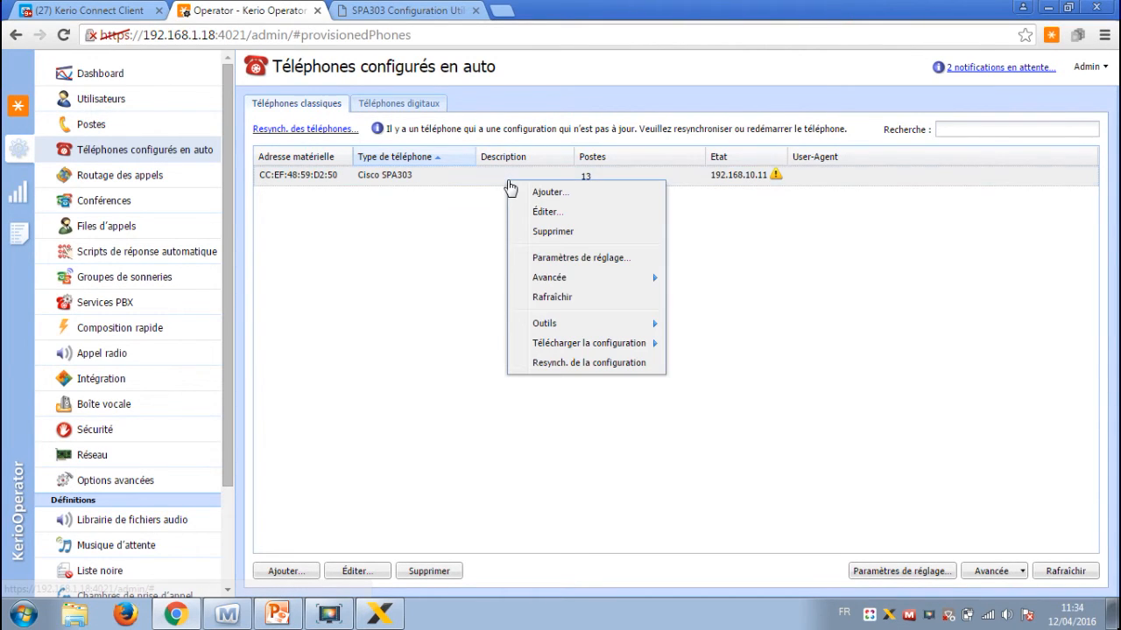
click(606, 363)
- Look at the phone provisioning settings and the phone resynchronization date and time, closing both without changes
click(930, 571)
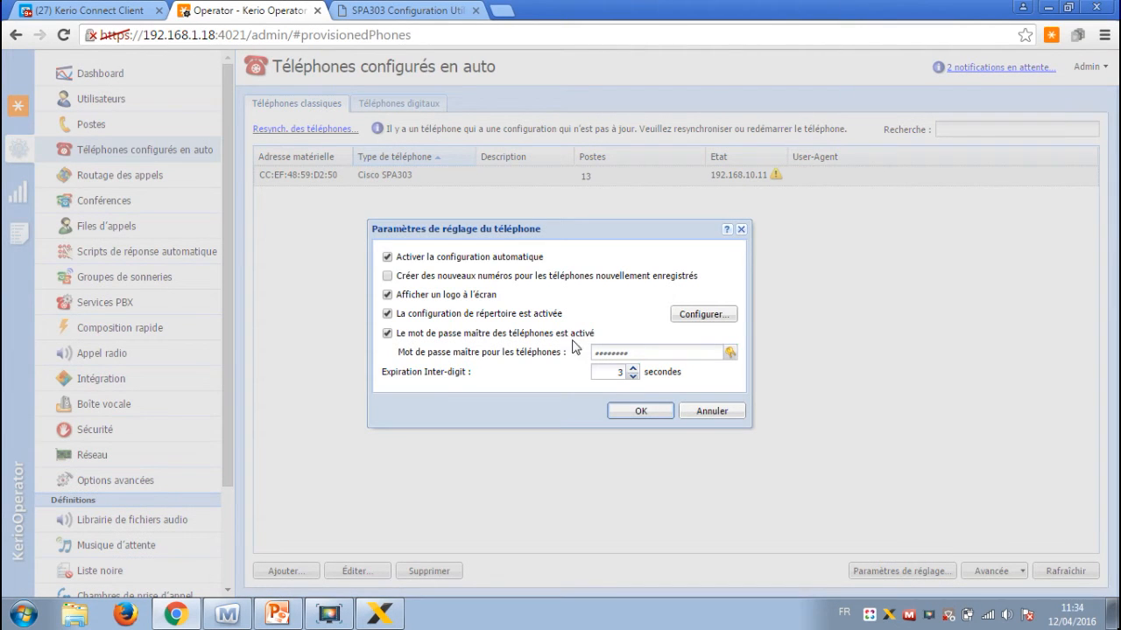
click(741, 229)
click(998, 571)
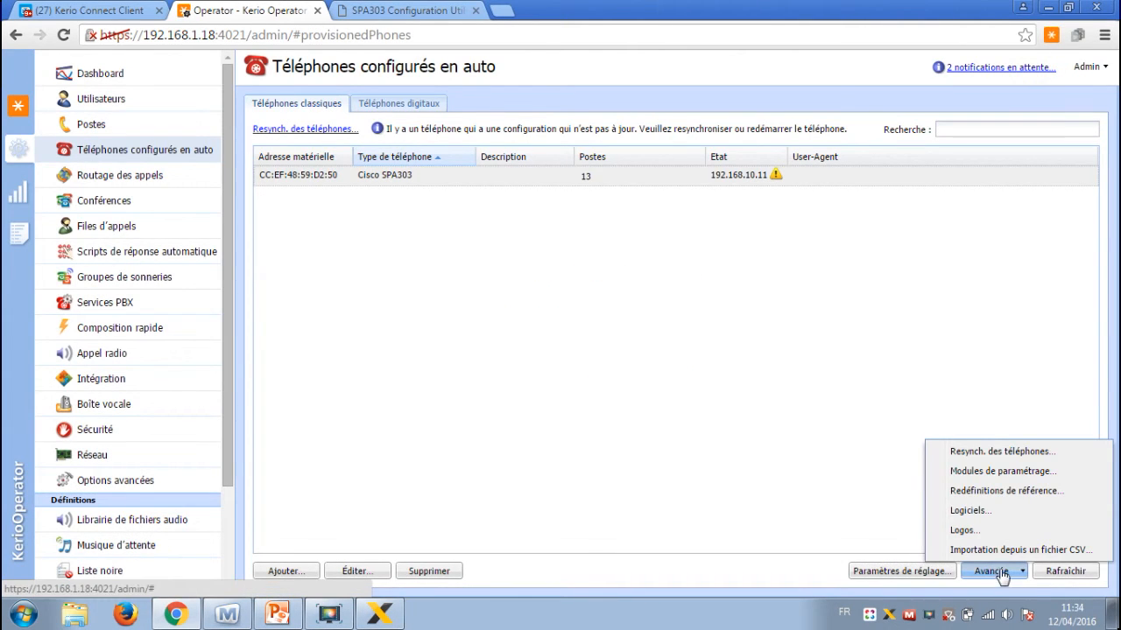
click(1005, 455)
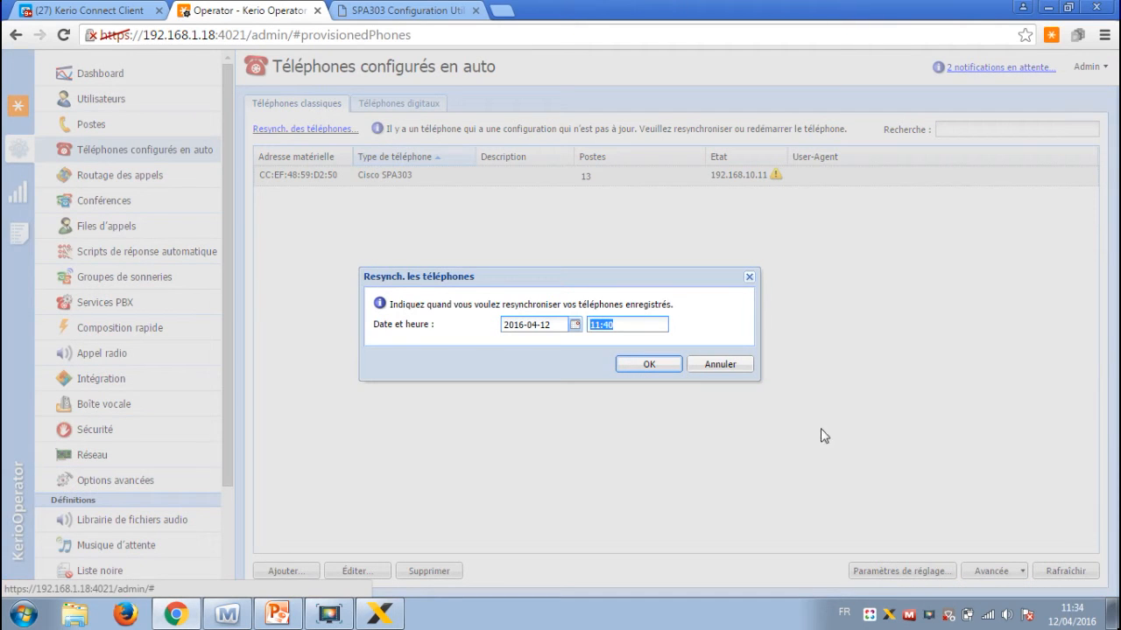
click(749, 277)
- Resynchronize the configuration of the Cisco SPA303 phone once more
right_click(586, 180)
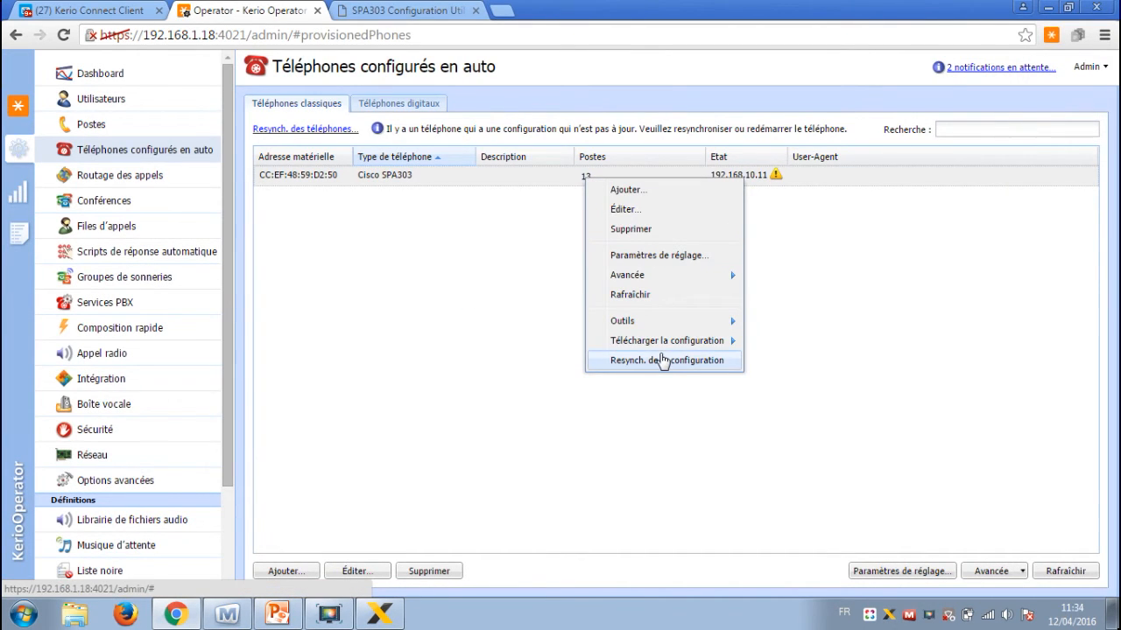
click(665, 360)
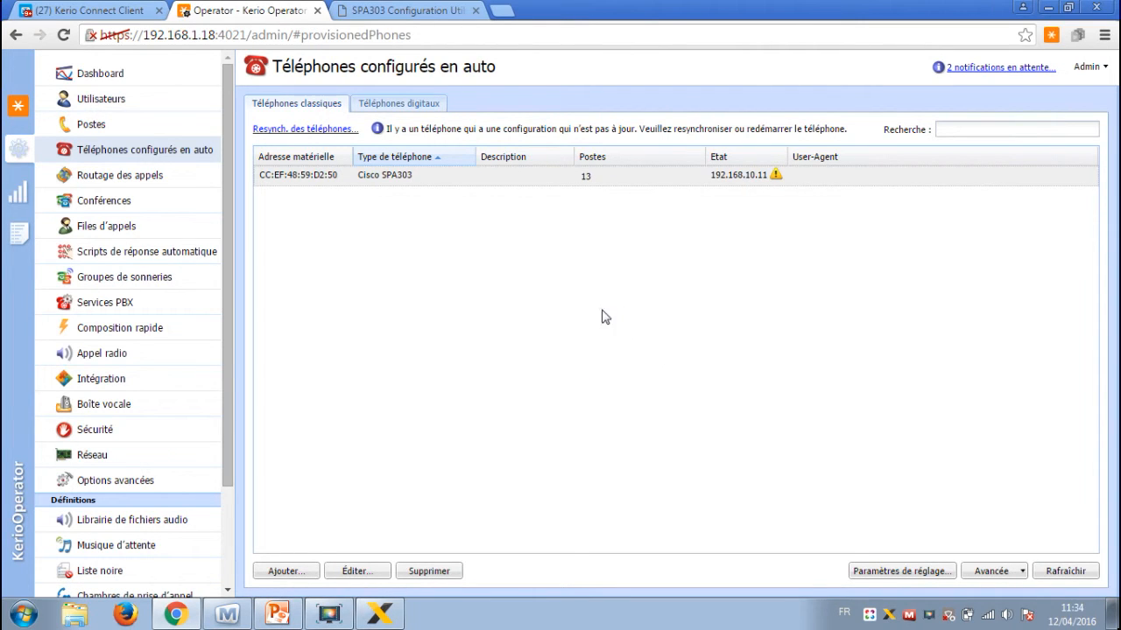
- Switch to PowerPoint to check the Demonstration slide's topics, and return to the auto-provisioned phones in Kerio Operator
click(277, 613)
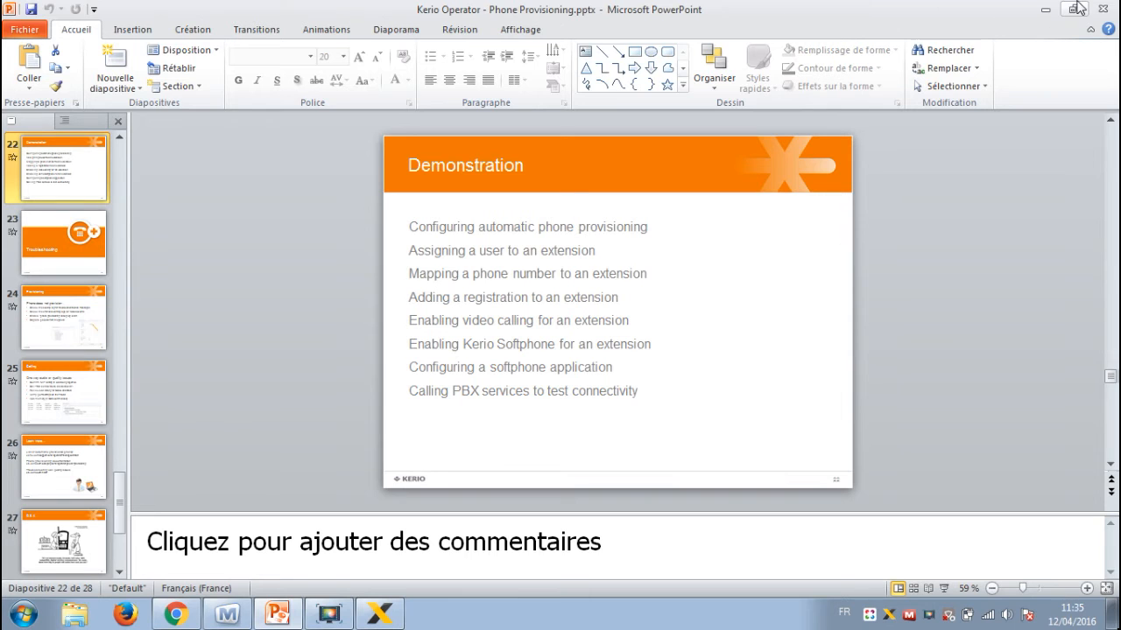
click(1049, 12)
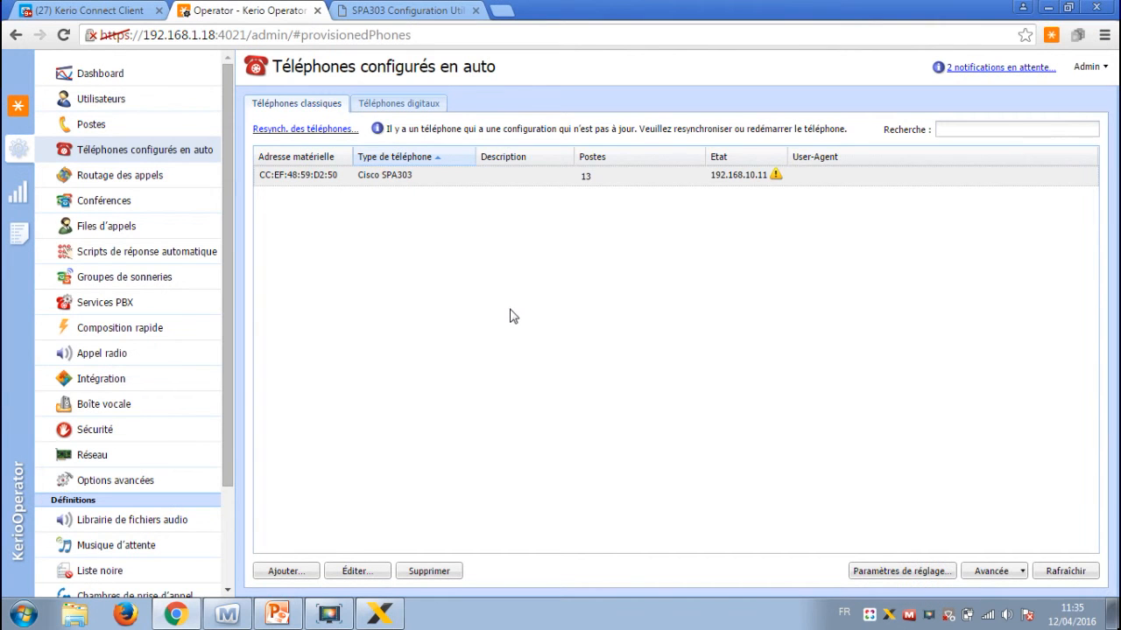
click(396, 109)
click(338, 110)
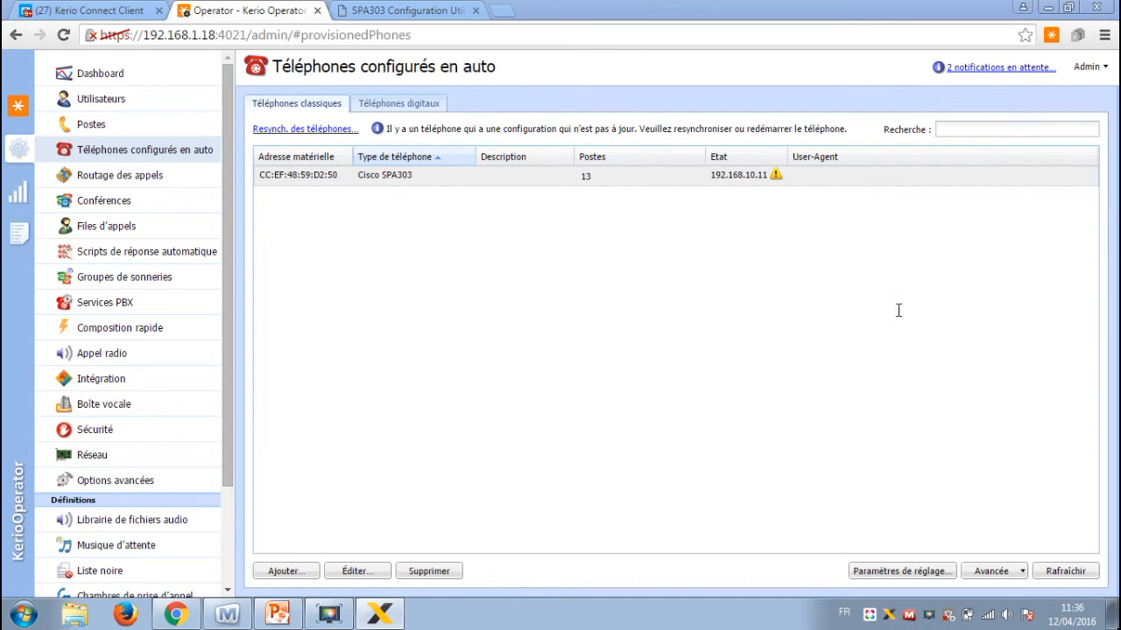
- Open the settings of extension 13, reveal and copy its SIP password, and confirm the extension settings
click(91, 129)
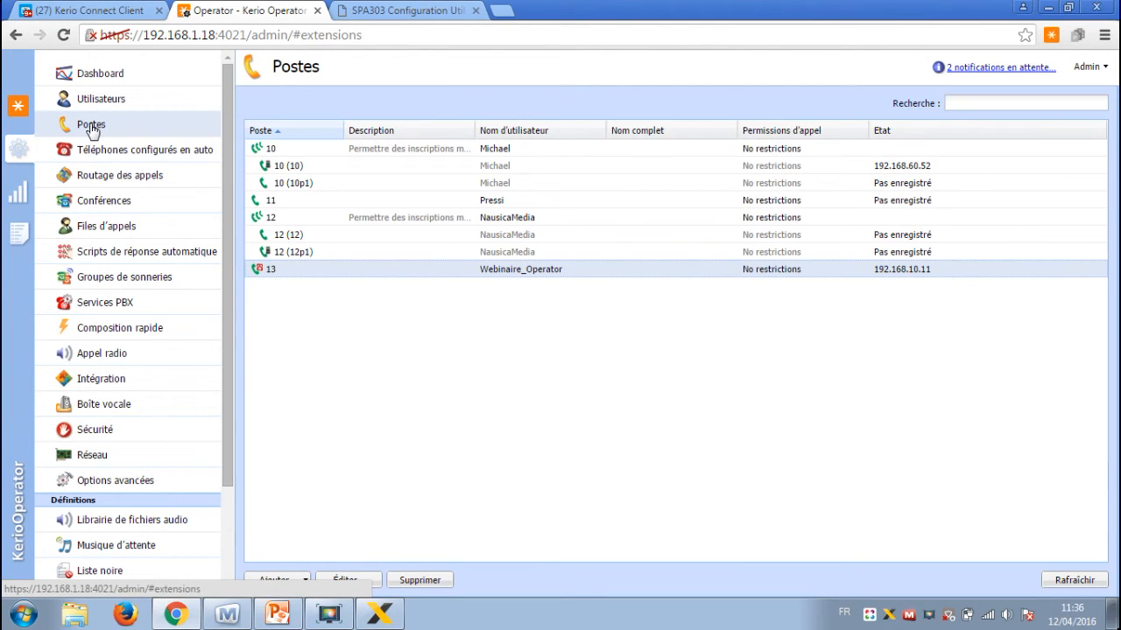
double_click(299, 273)
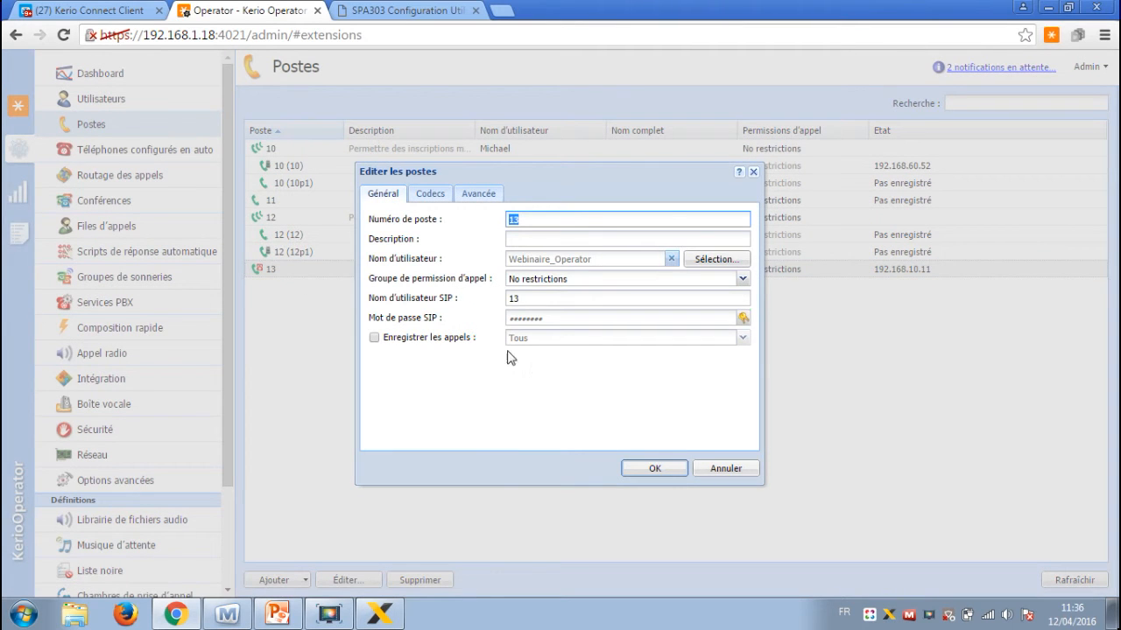
click(526, 299)
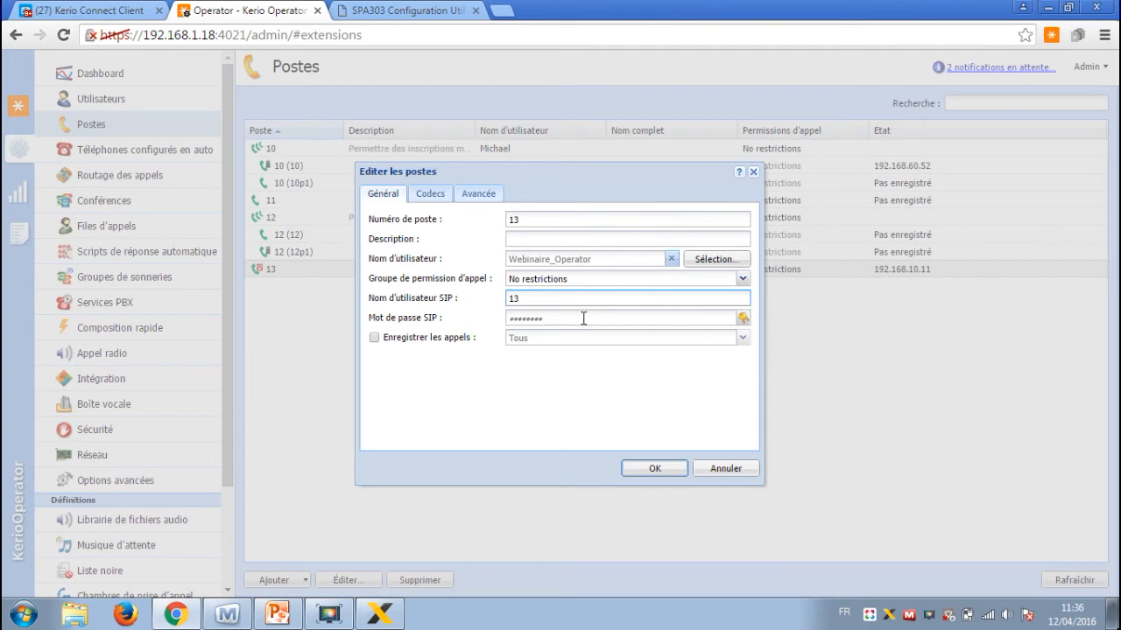
click(743, 322)
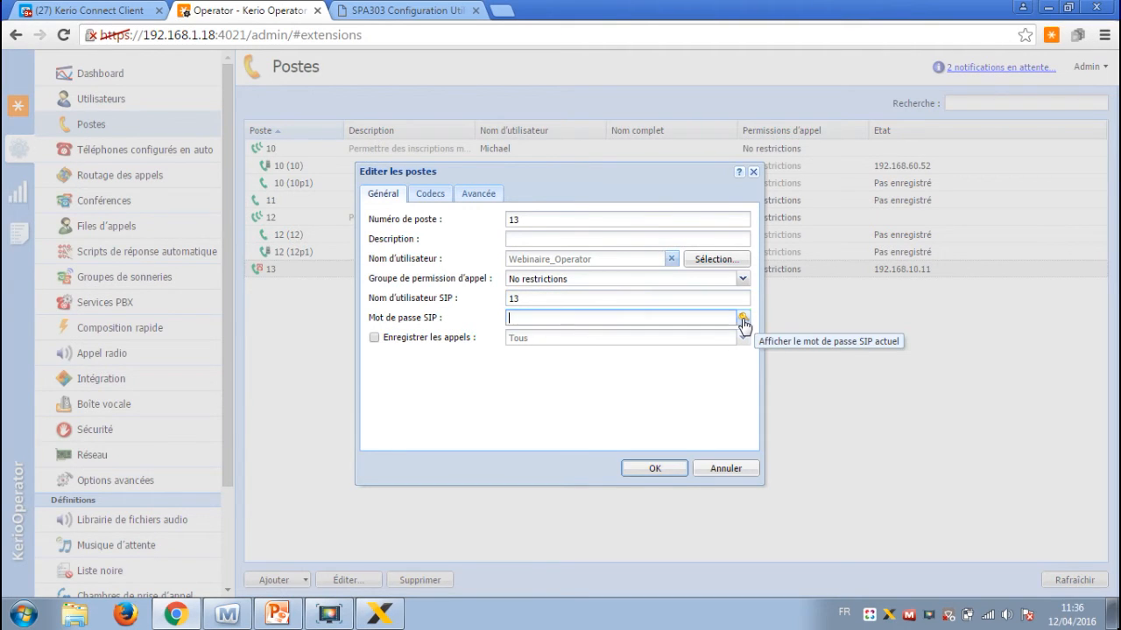
click(743, 322)
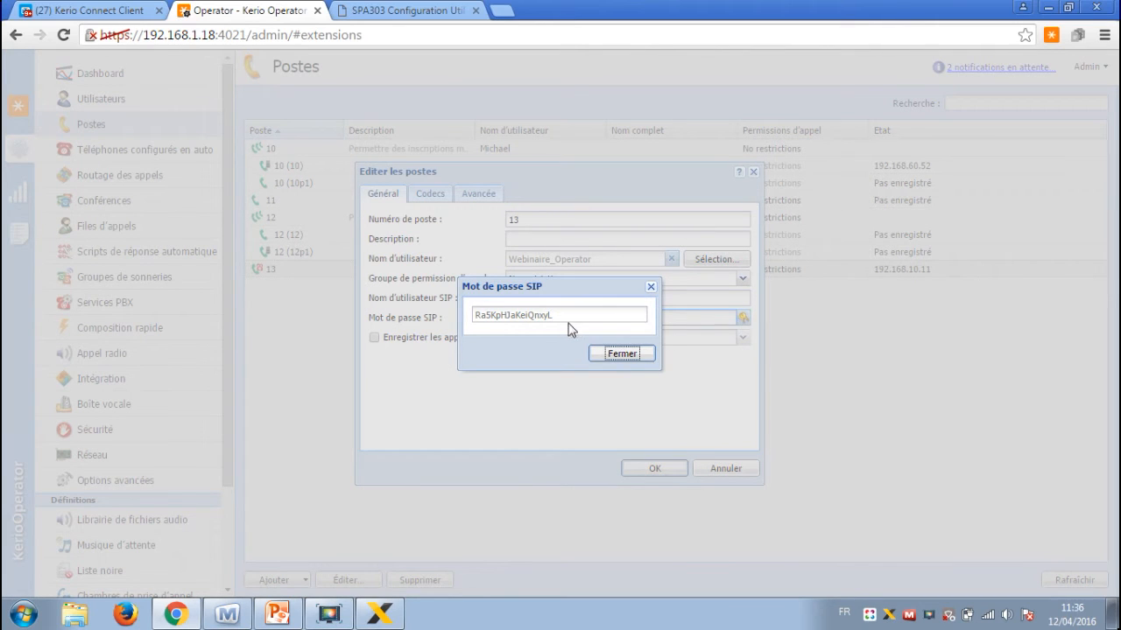
drag(570, 321, 474, 317)
right_click(493, 320)
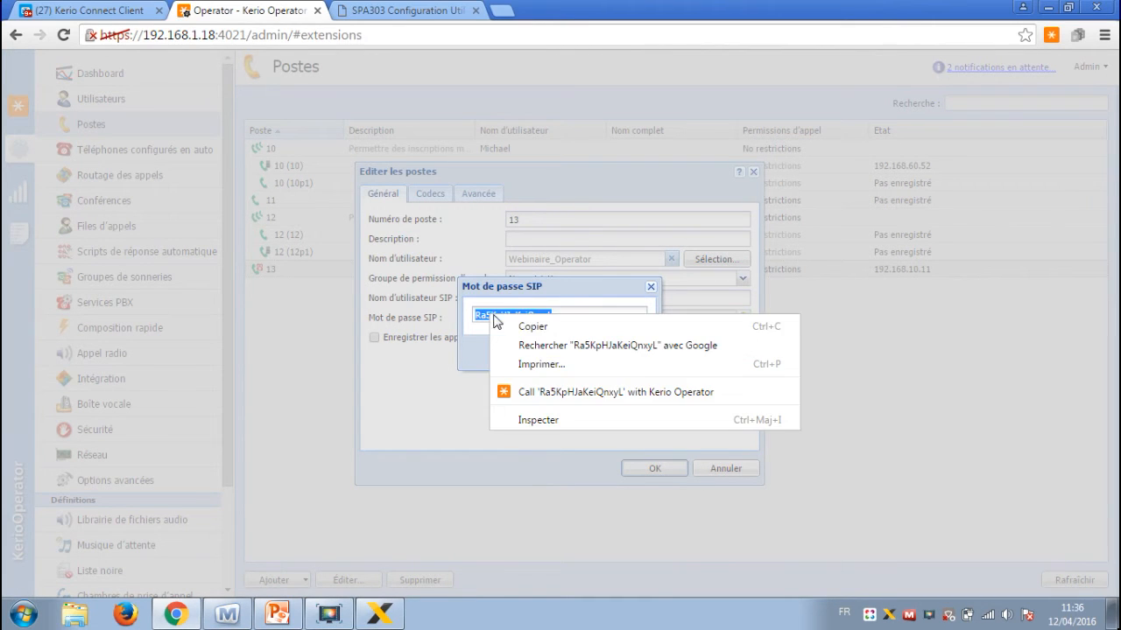
click(514, 325)
click(617, 359)
click(650, 469)
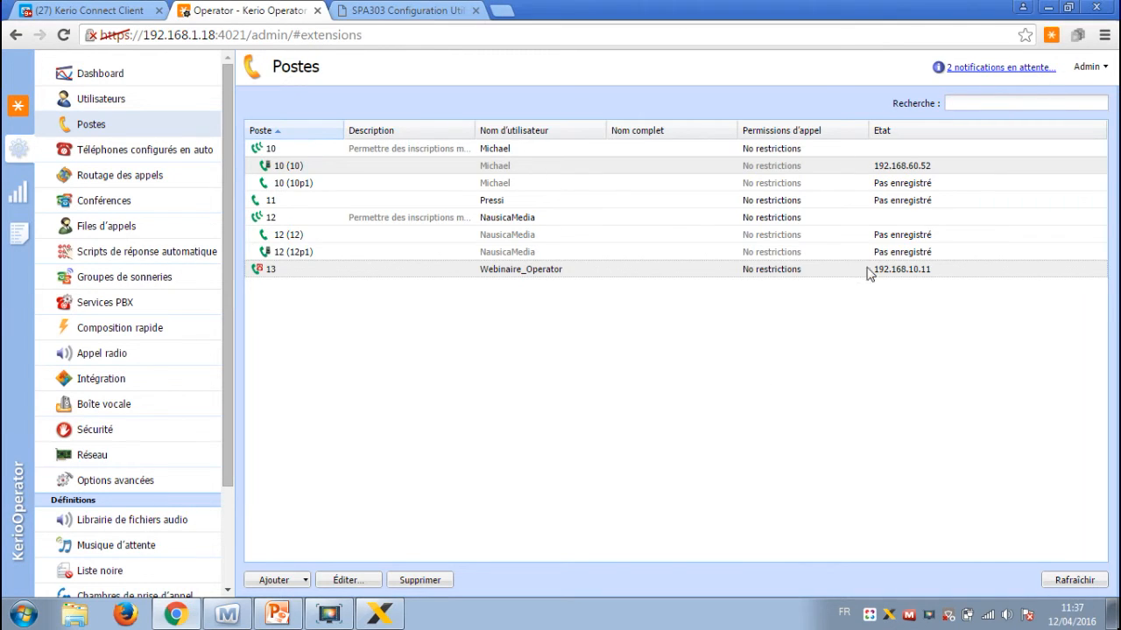
- Switch to PowerPoint to check the remaining topics on the Demonstration slide, and return to the extensions list in Kerio Operator
click(278, 614)
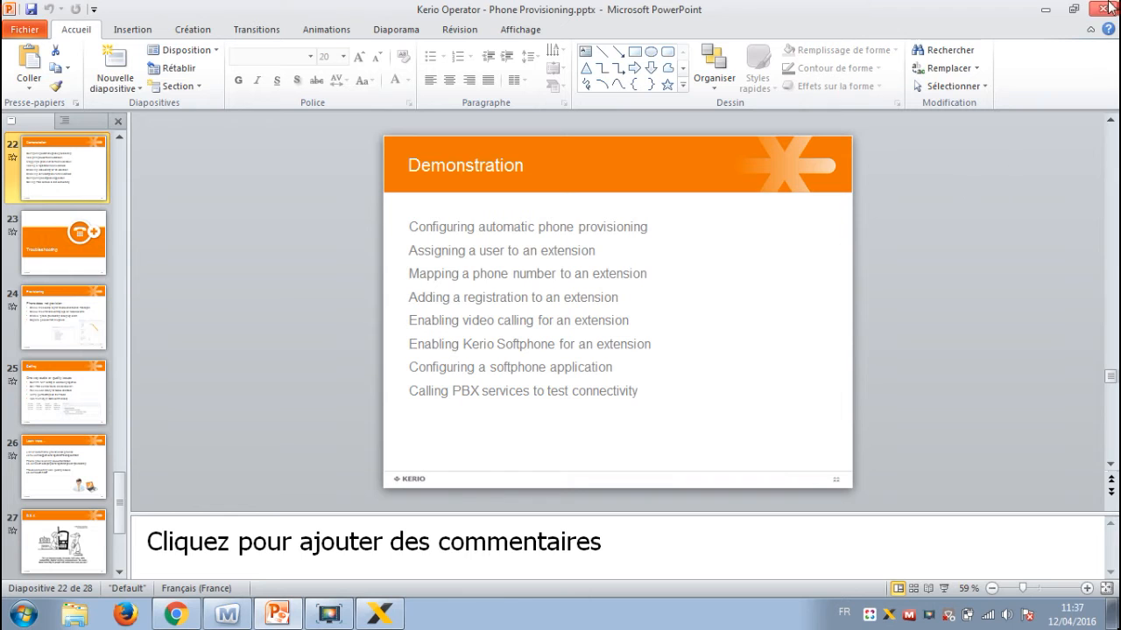
key(alt+Tab)
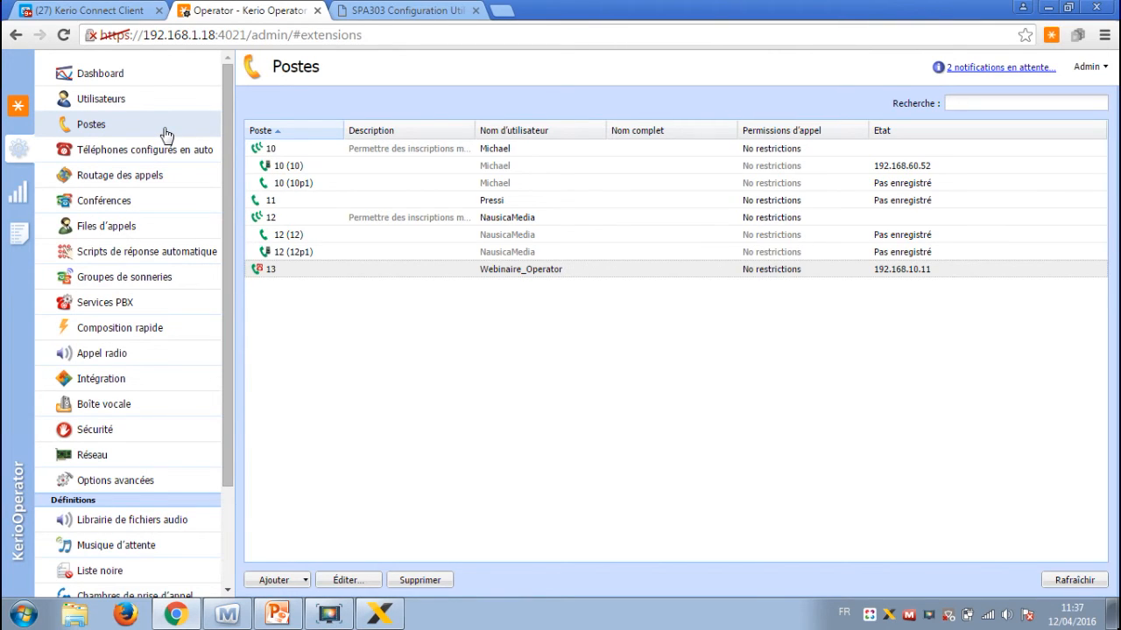
click(120, 123)
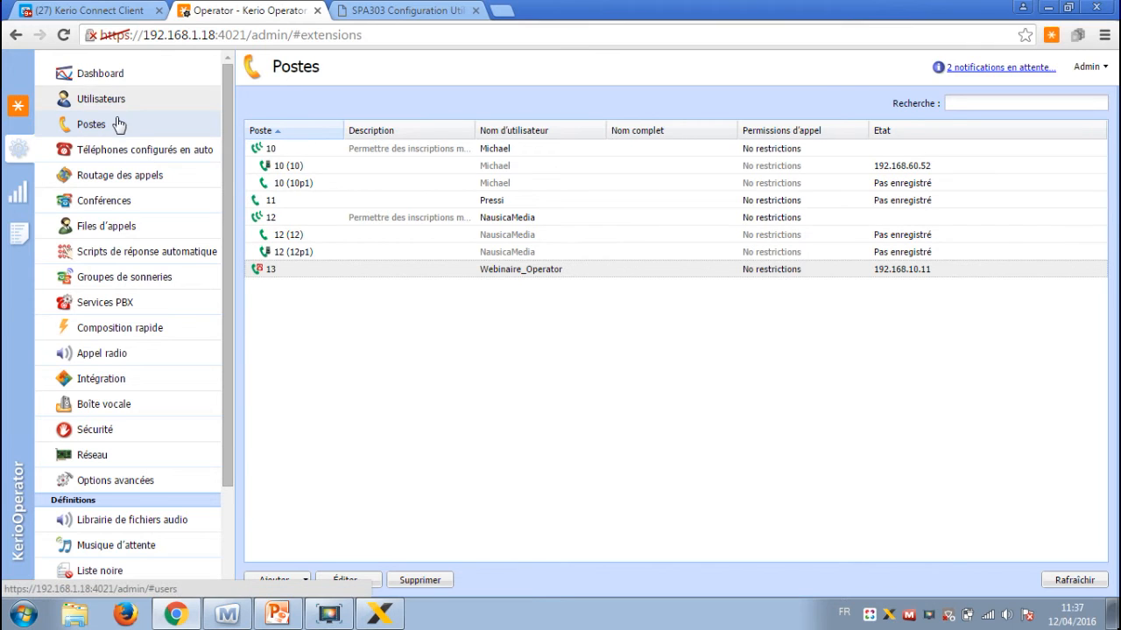
- Open extension 13 and examine its selected codecs, pointing out G.711 A-law and G.711 U-law
double_click(318, 271)
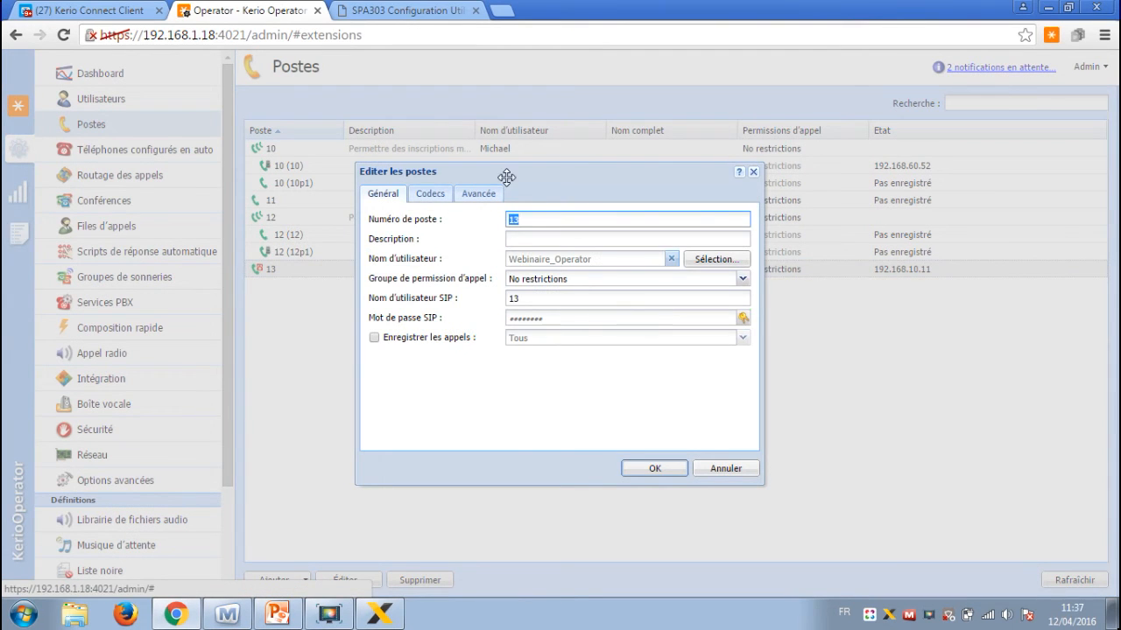
drag(506, 177, 664, 168)
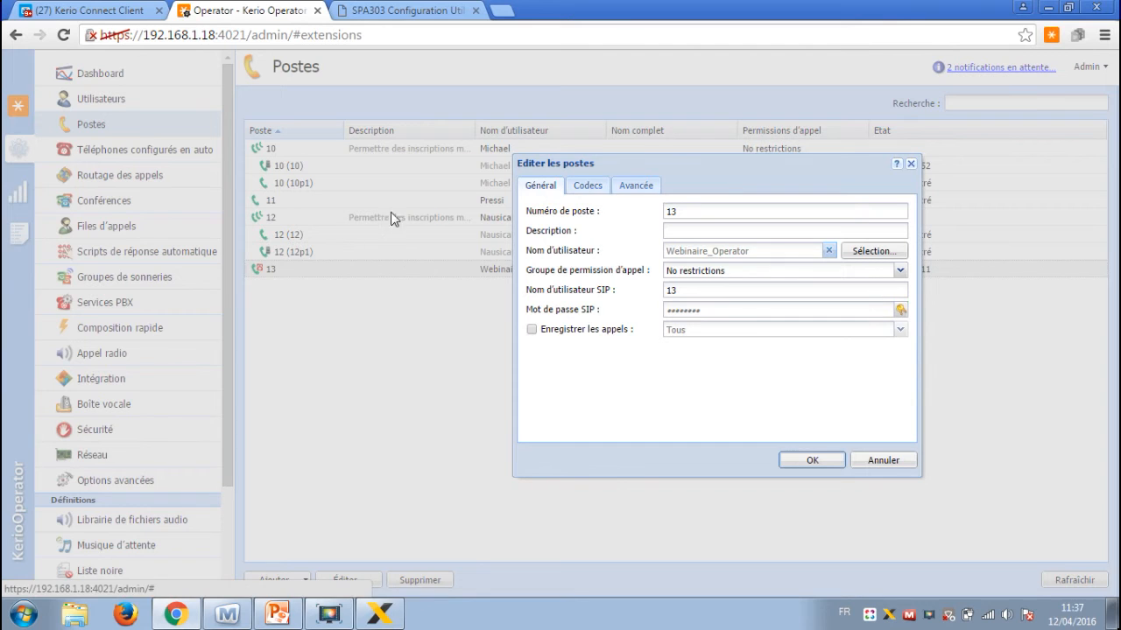
click(587, 189)
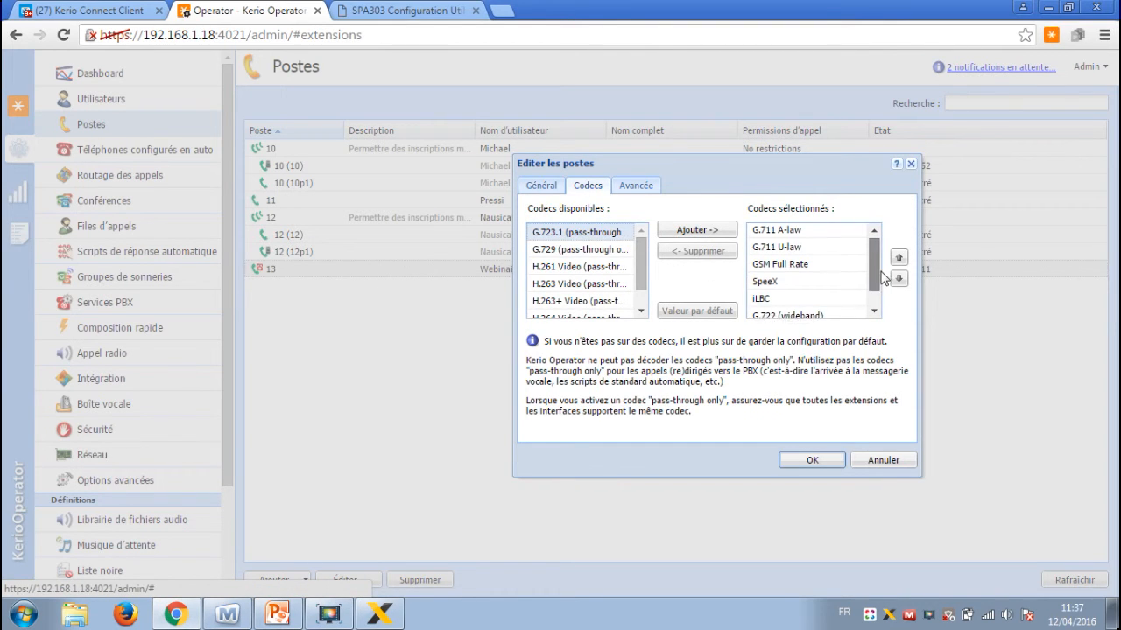
drag(880, 272, 889, 239)
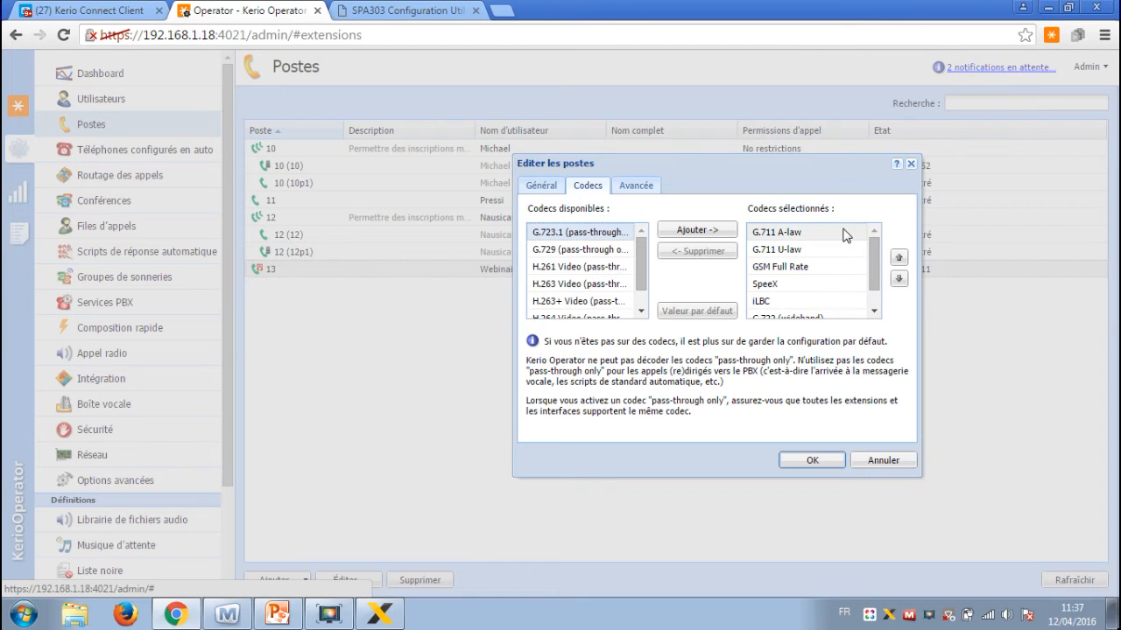
click(846, 235)
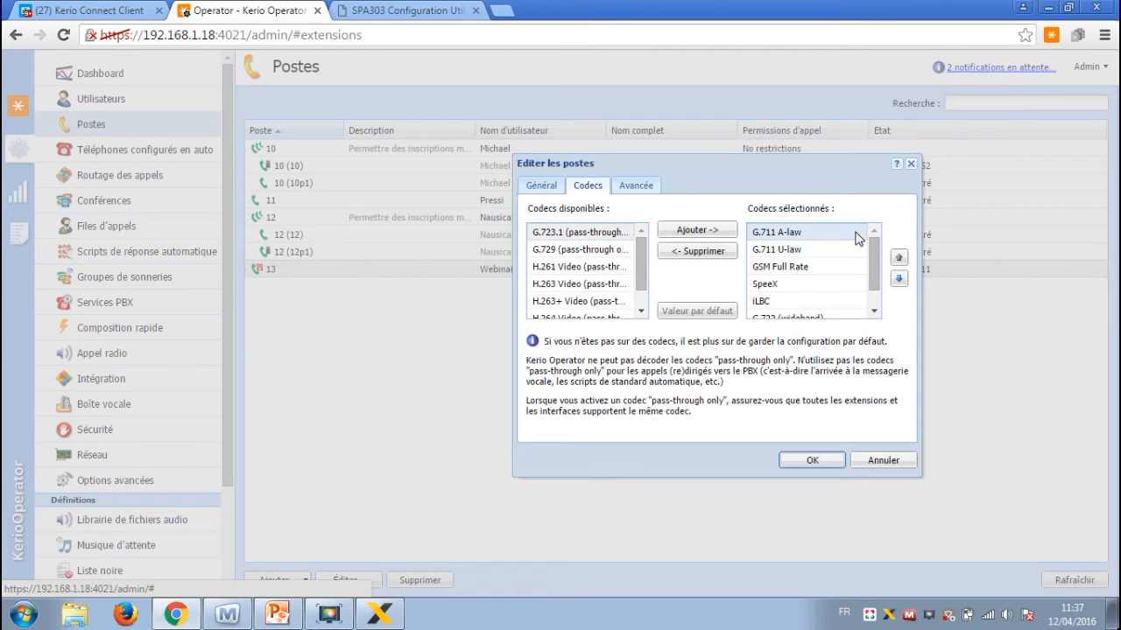
click(827, 252)
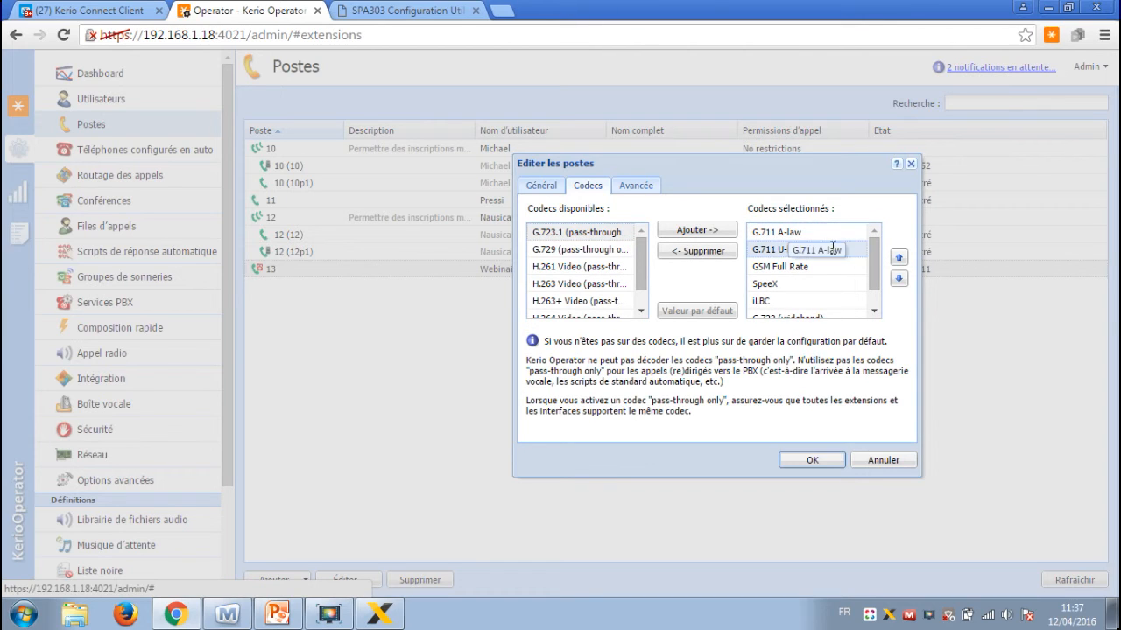
click(794, 233)
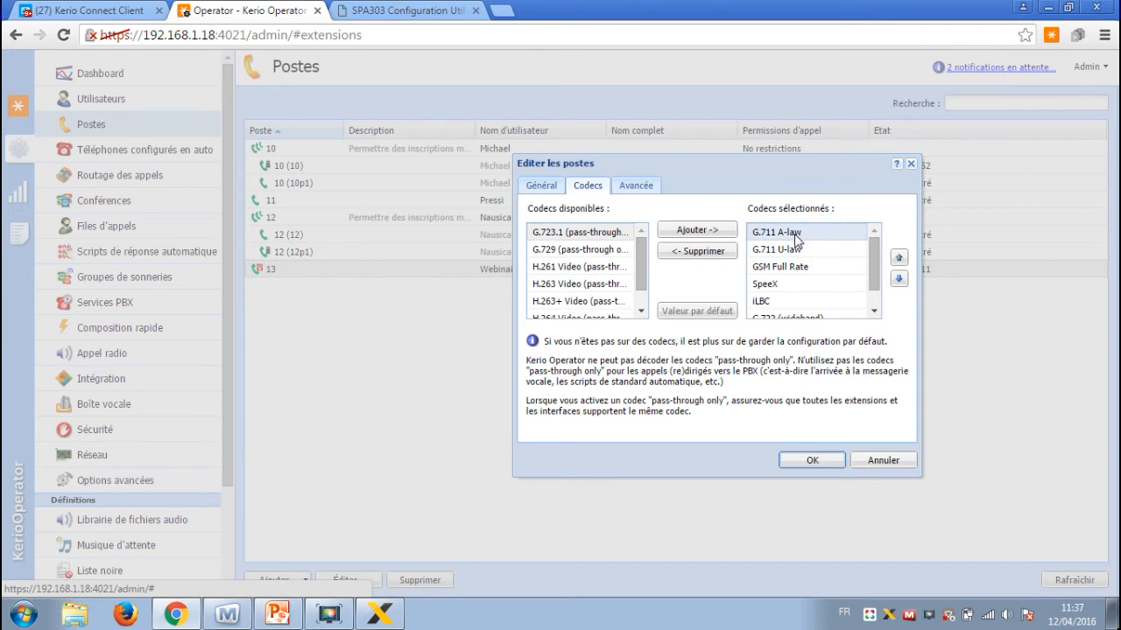
click(795, 246)
click(797, 233)
click(801, 250)
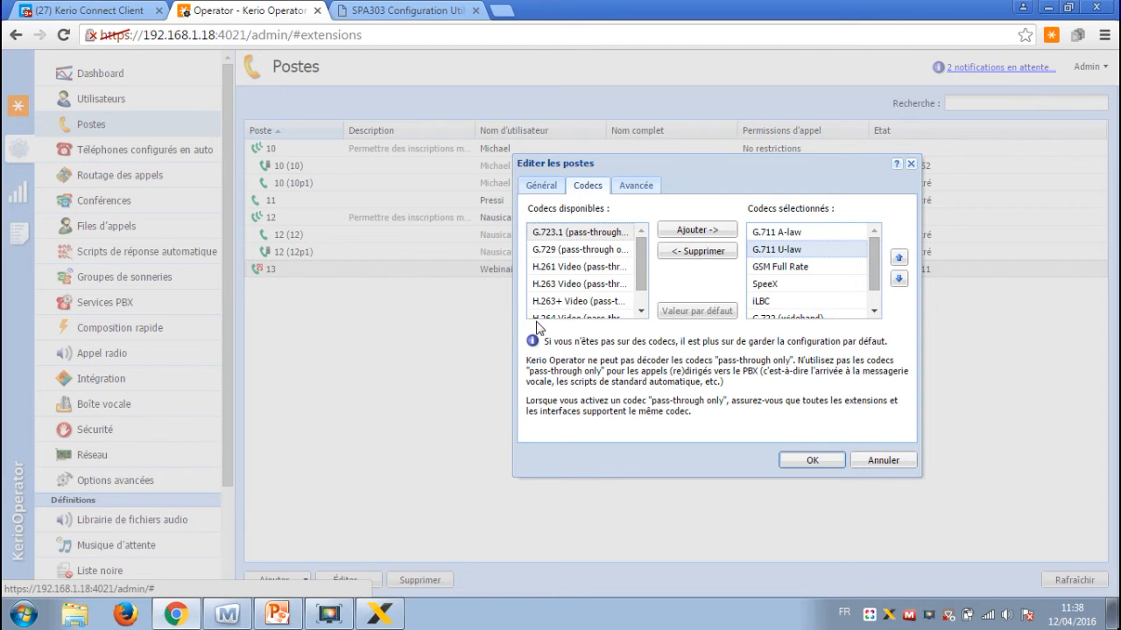
- Add the H.263 Video and H.263+ Video codecs to extension 13's selected codecs and save the extension
drag(513, 323, 355, 328)
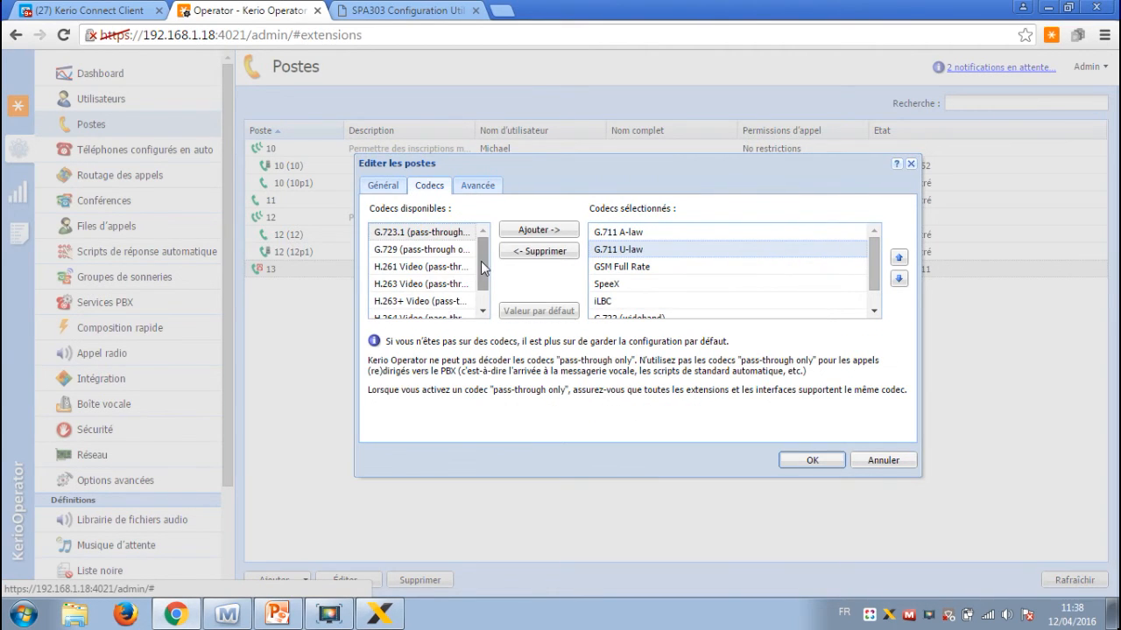
scroll(442, 267, down, 1)
scroll(442, 265, up, 1)
scroll(442, 263, down, 1)
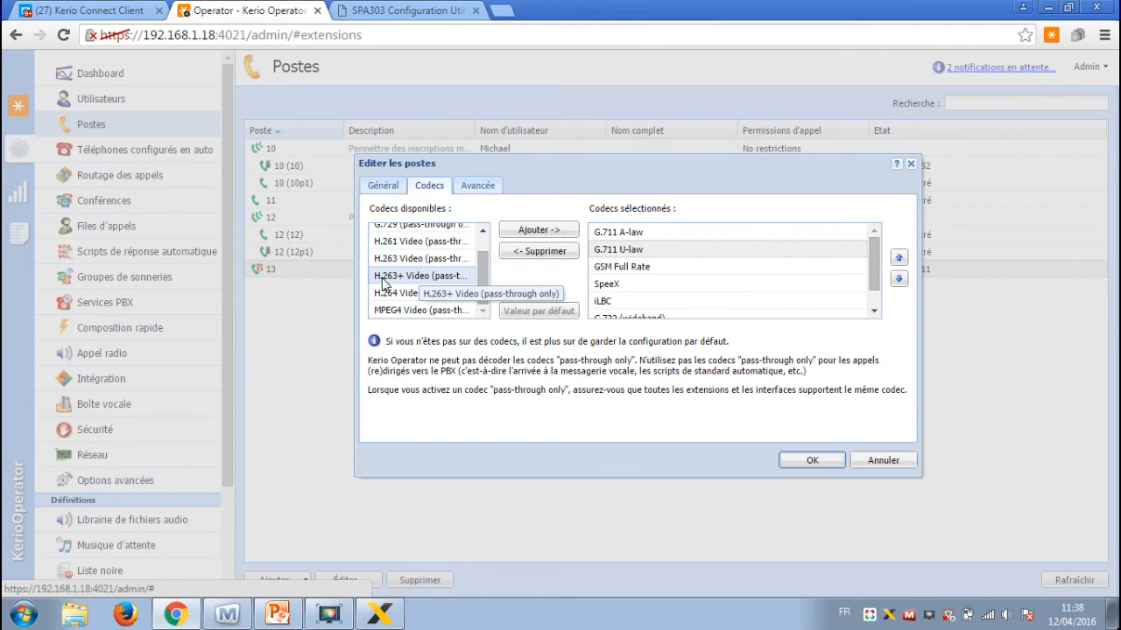
click(412, 259)
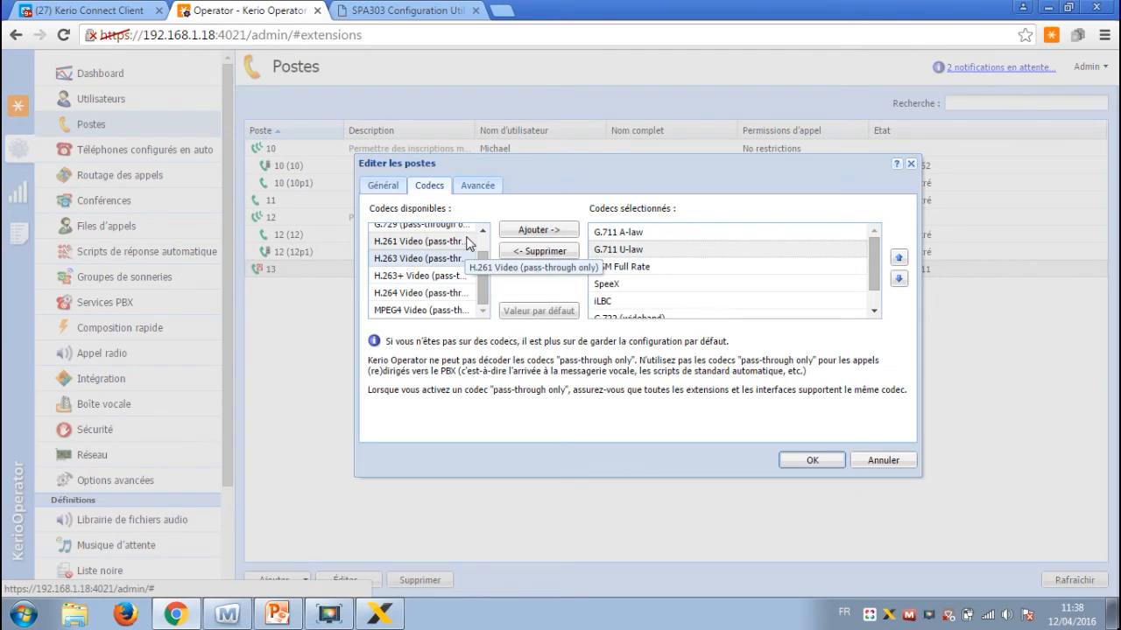
click(528, 231)
click(399, 276)
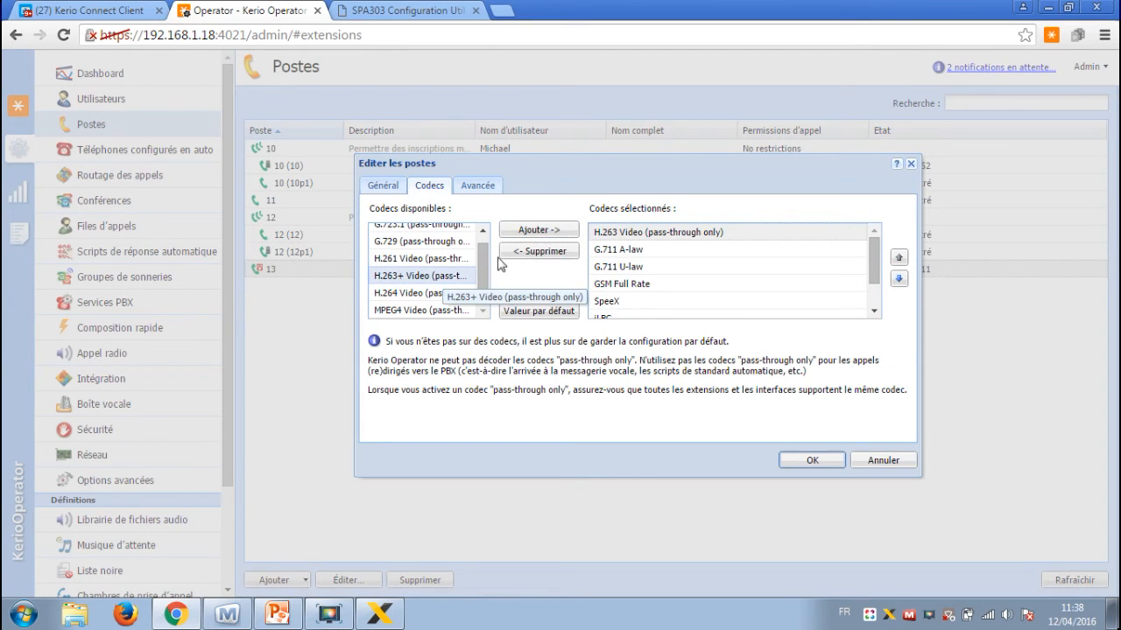
click(522, 233)
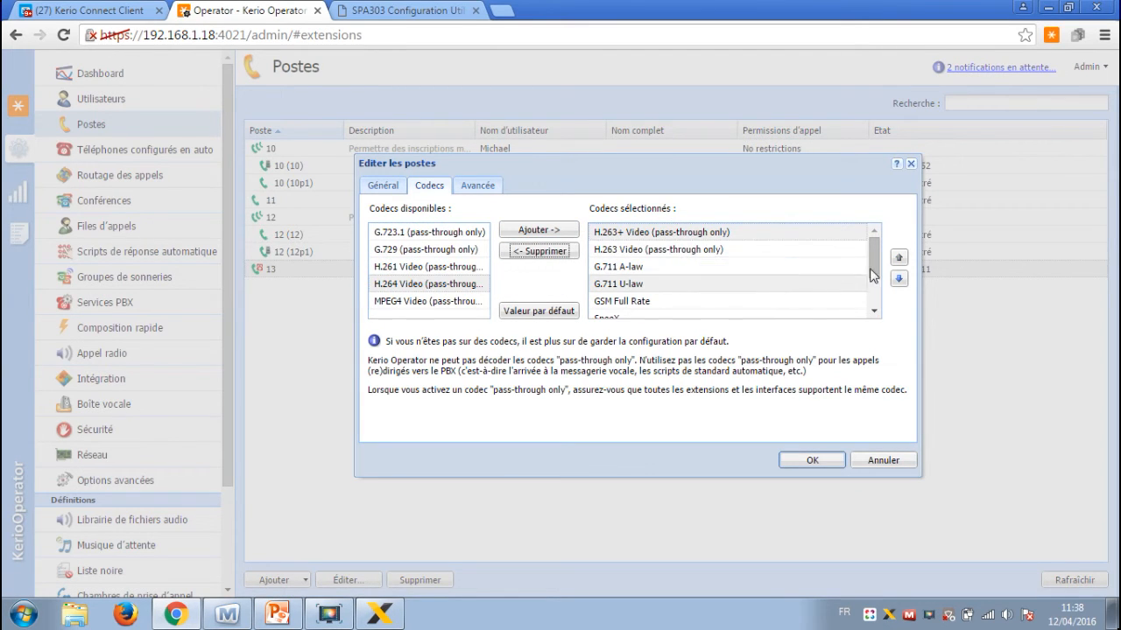
mouse_move(873, 260)
mouse_down()
mouse_move(874, 297)
mouse_move(876, 249)
mouse_up()
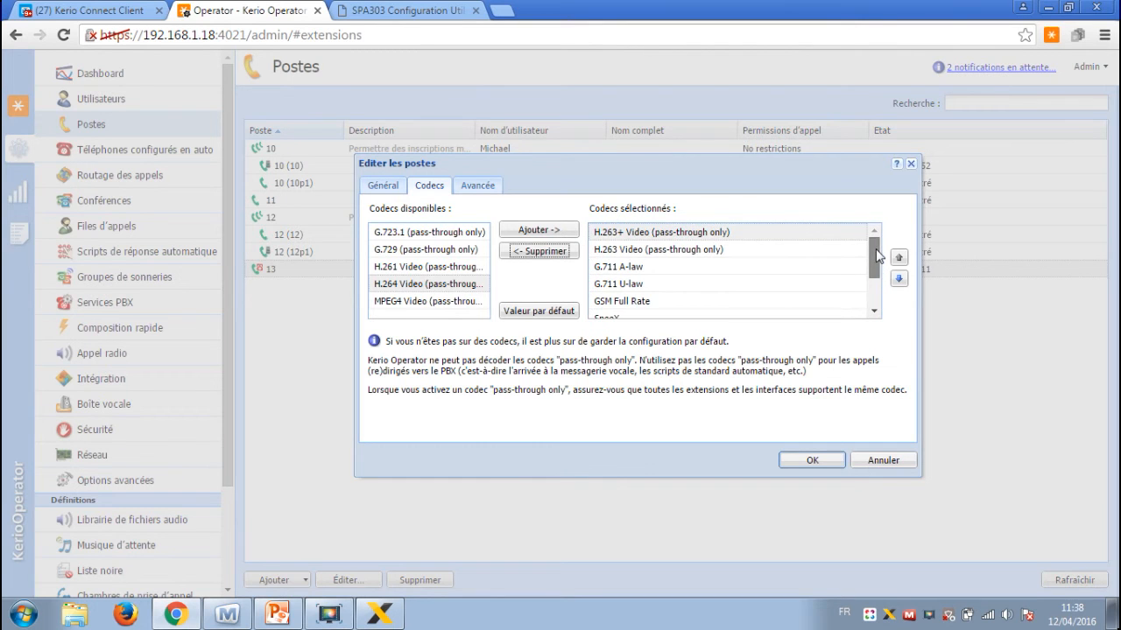
click(827, 459)
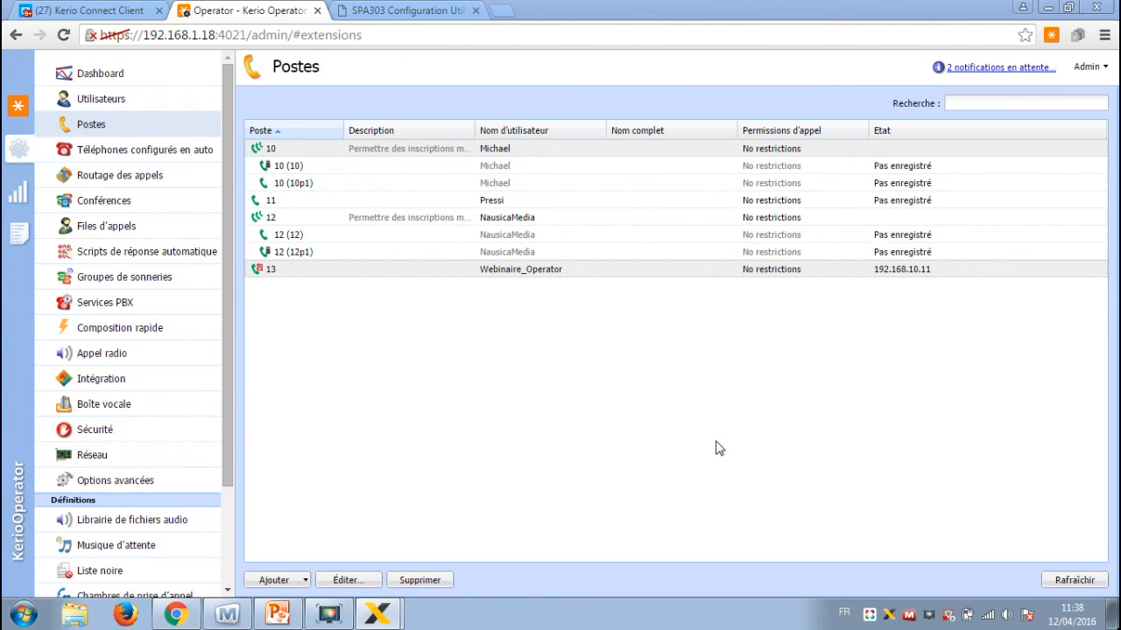
- Reopen extension 13 to check its selected video codecs, and close it without changes
double_click(389, 273)
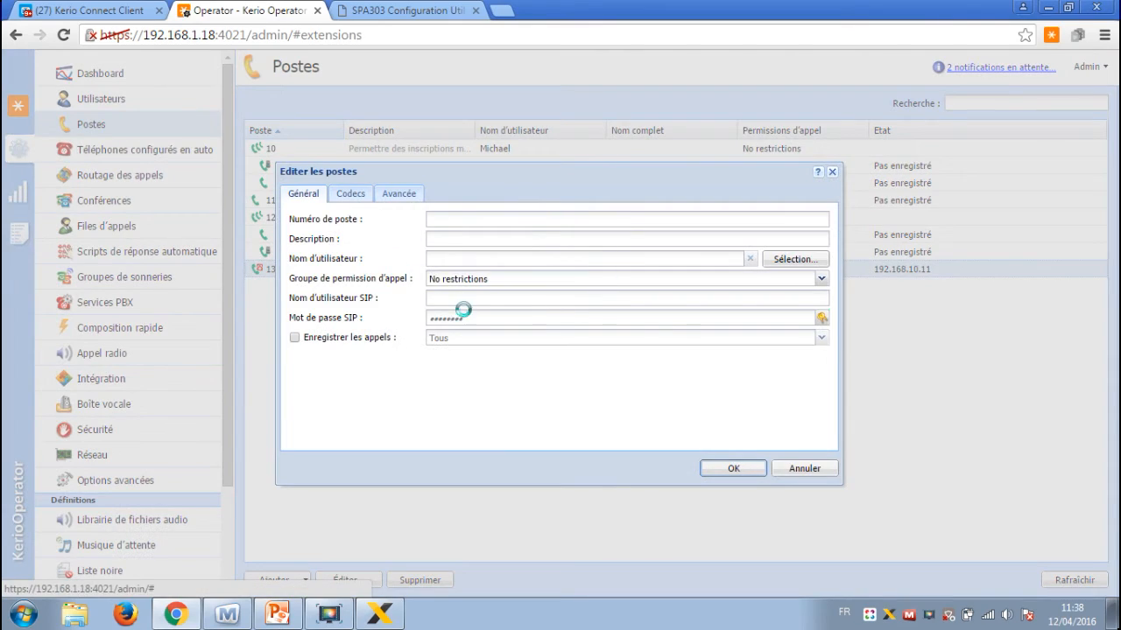
click(350, 194)
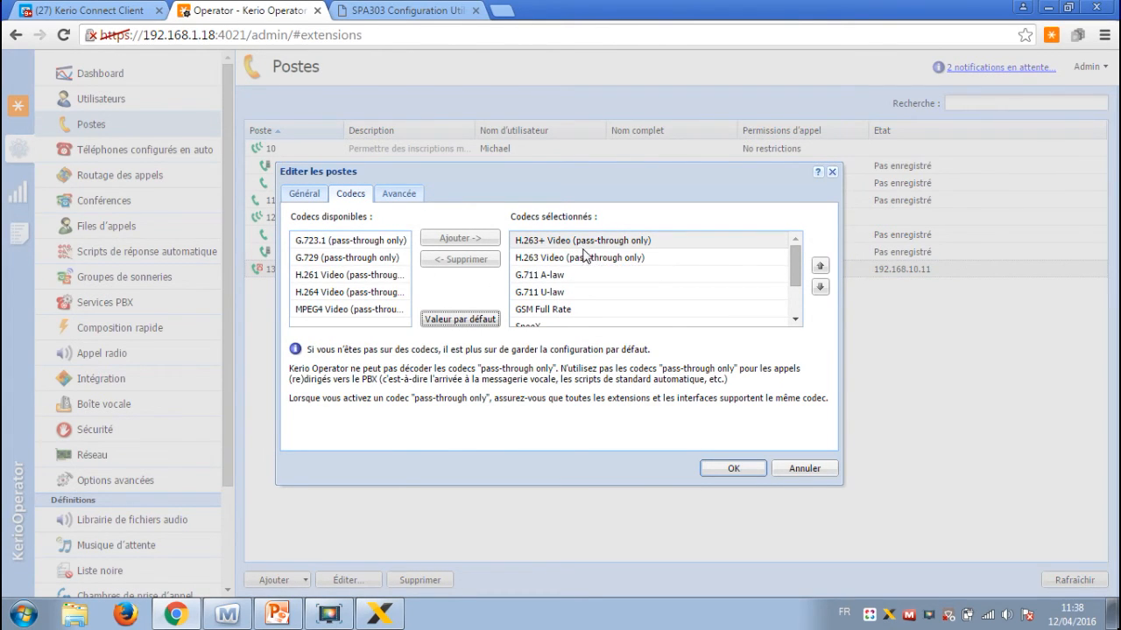
click(833, 173)
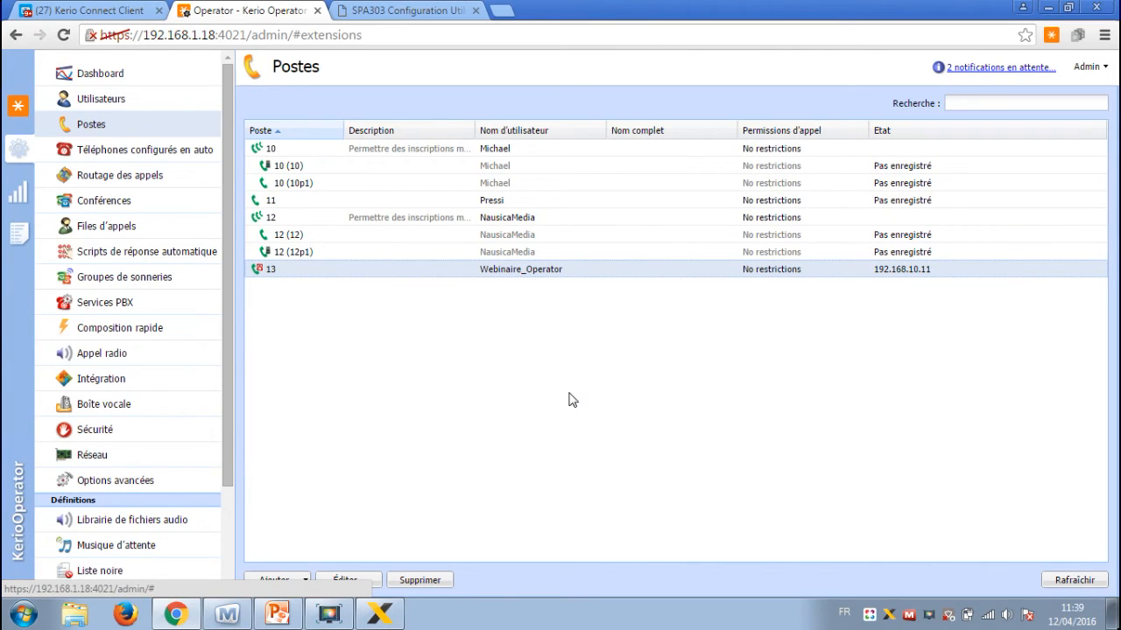
- Consult the Demonstration slide in PowerPoint for the next topic and go back to Kerio Operator
click(287, 611)
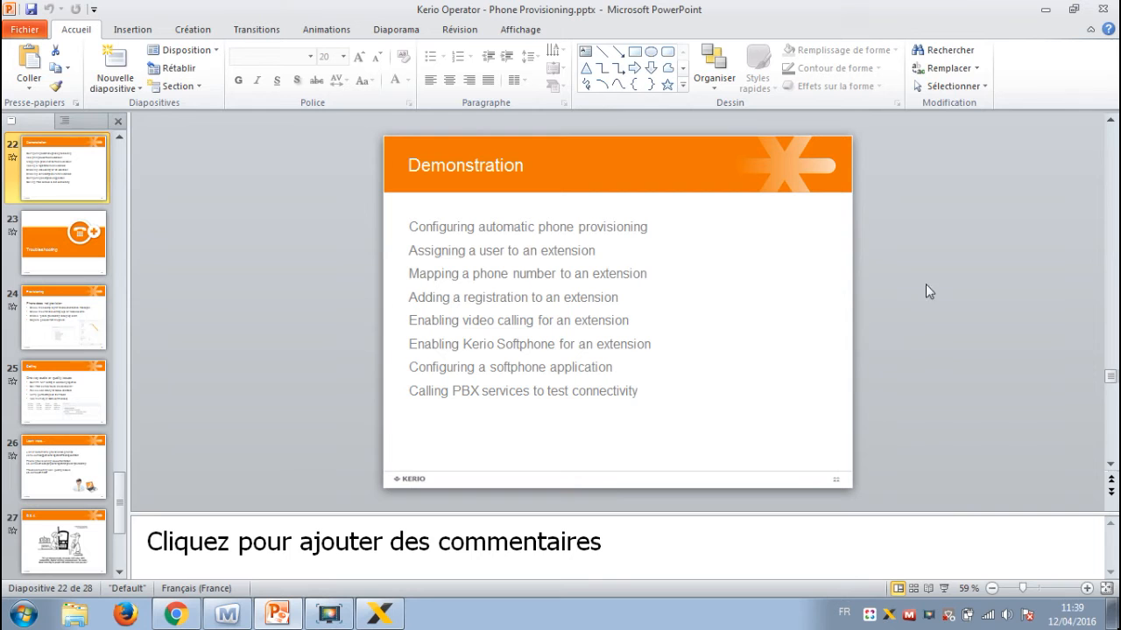
click(1041, 11)
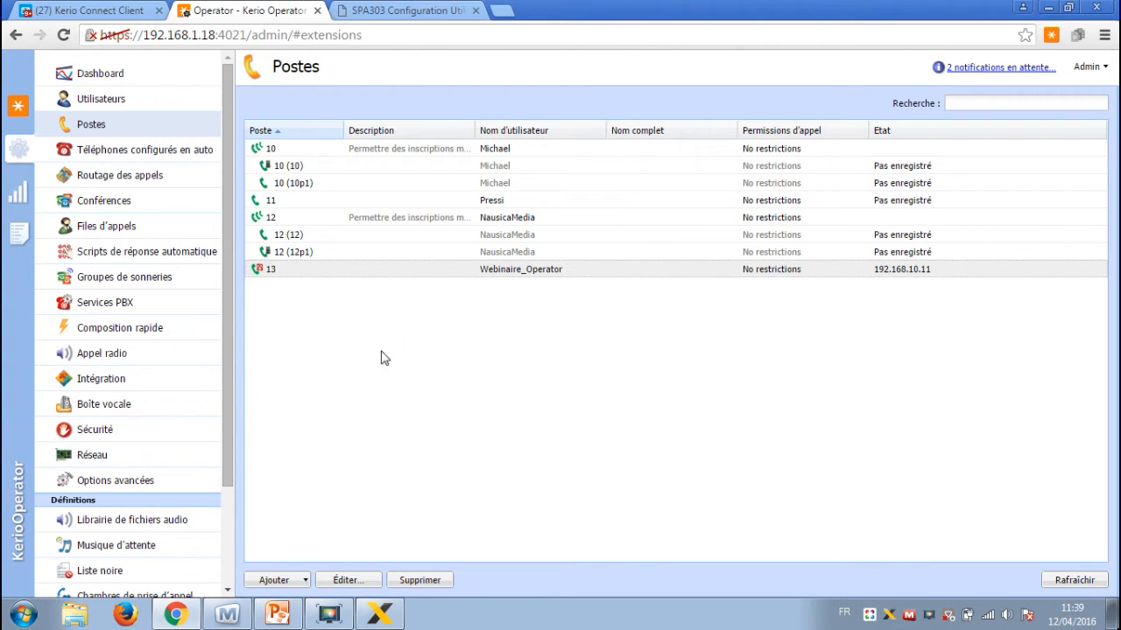
- Review the list of PBX services and select the Echo service on extension 81
drag(229, 418, 228, 367)
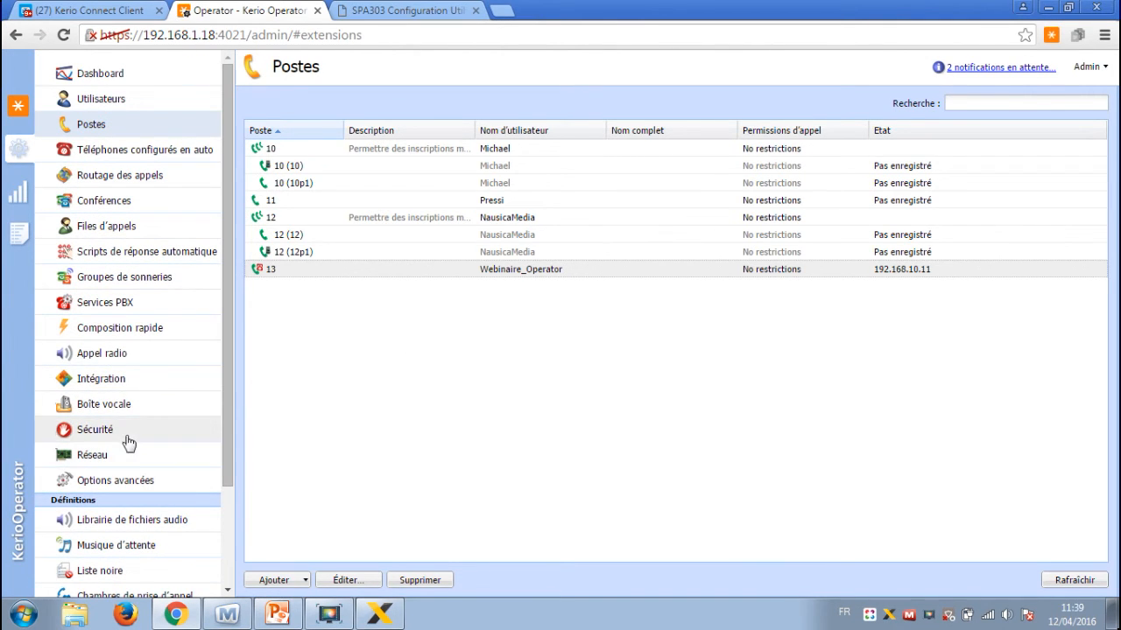
click(105, 306)
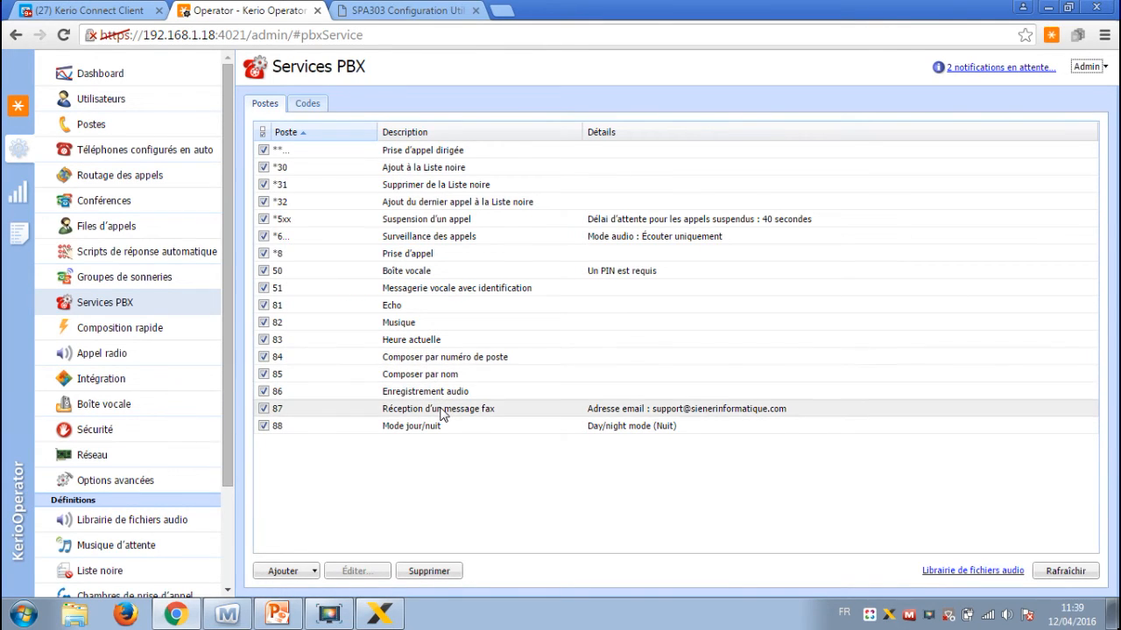
click(417, 309)
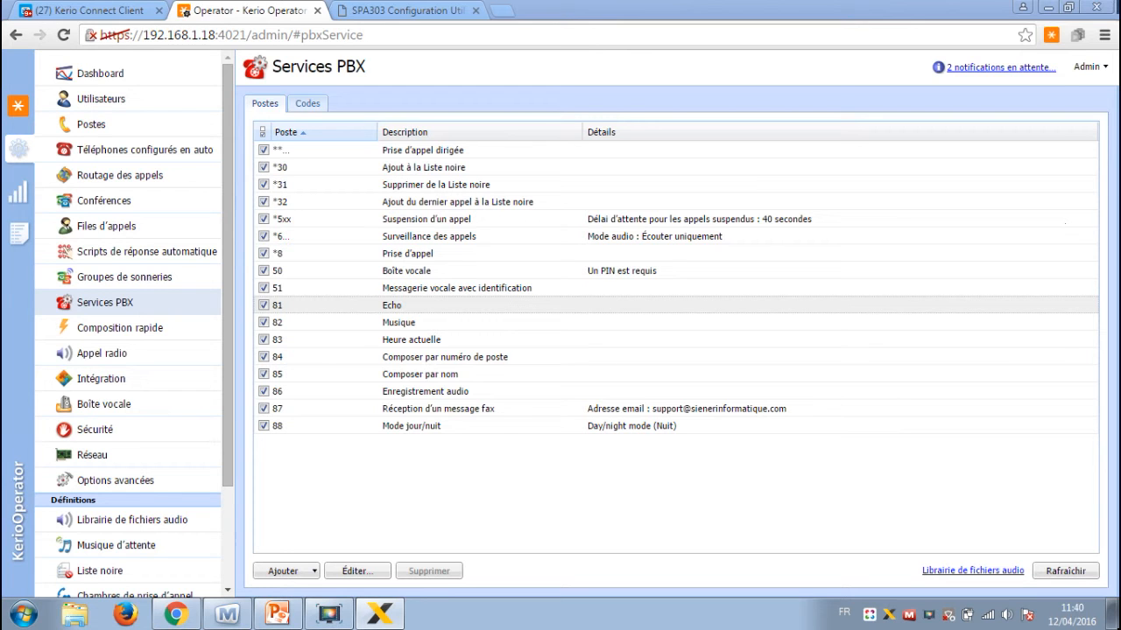
- Switch to PowerPoint, start the slide show from the Demonstration slide, and advance to the Provisioning troubleshooting slide's second bullet
click(295, 618)
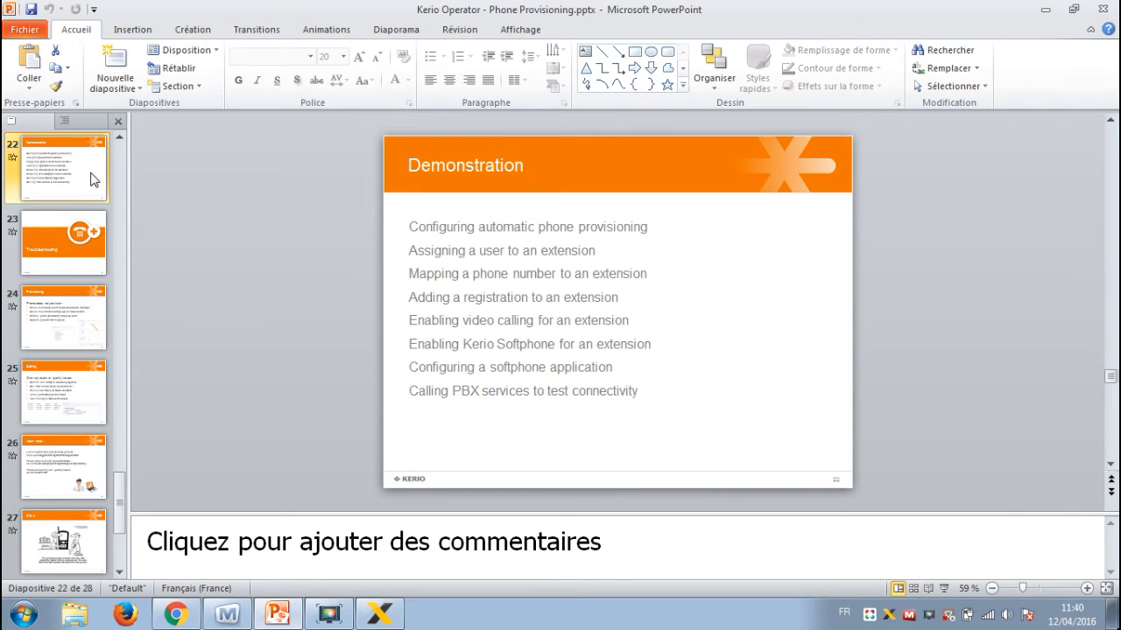
key(shift+F5)
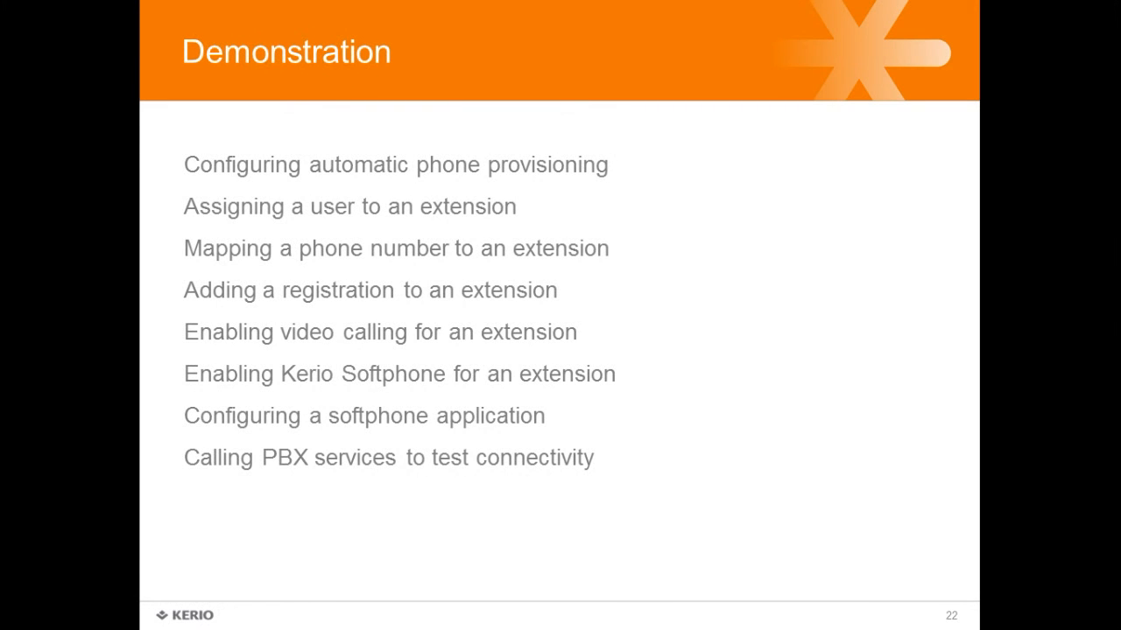
key(Right)
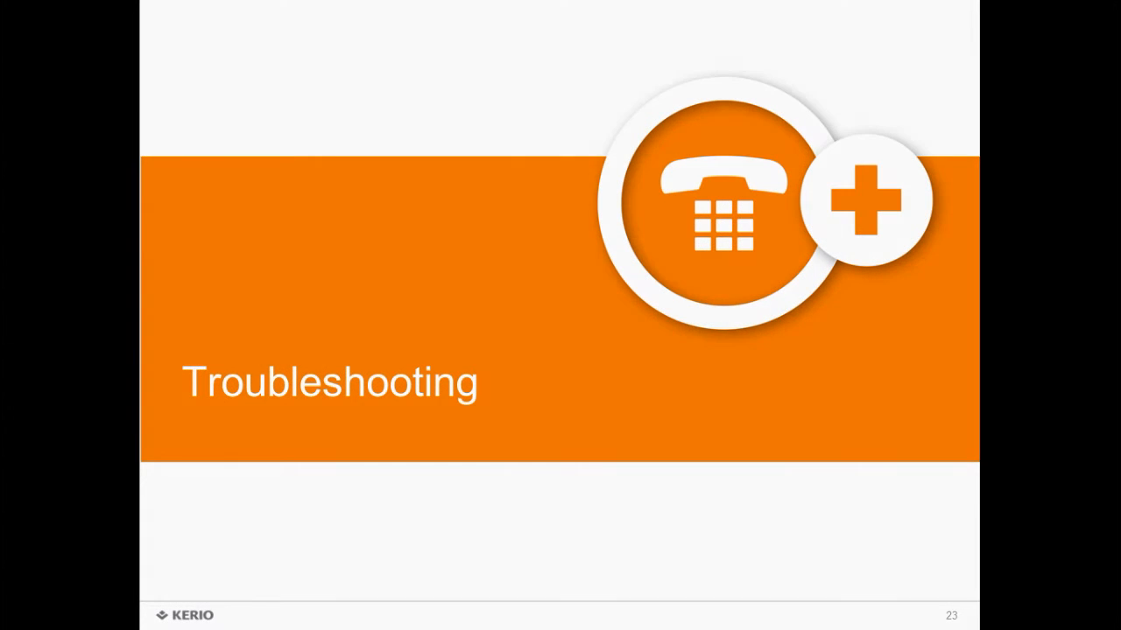
key(Right)
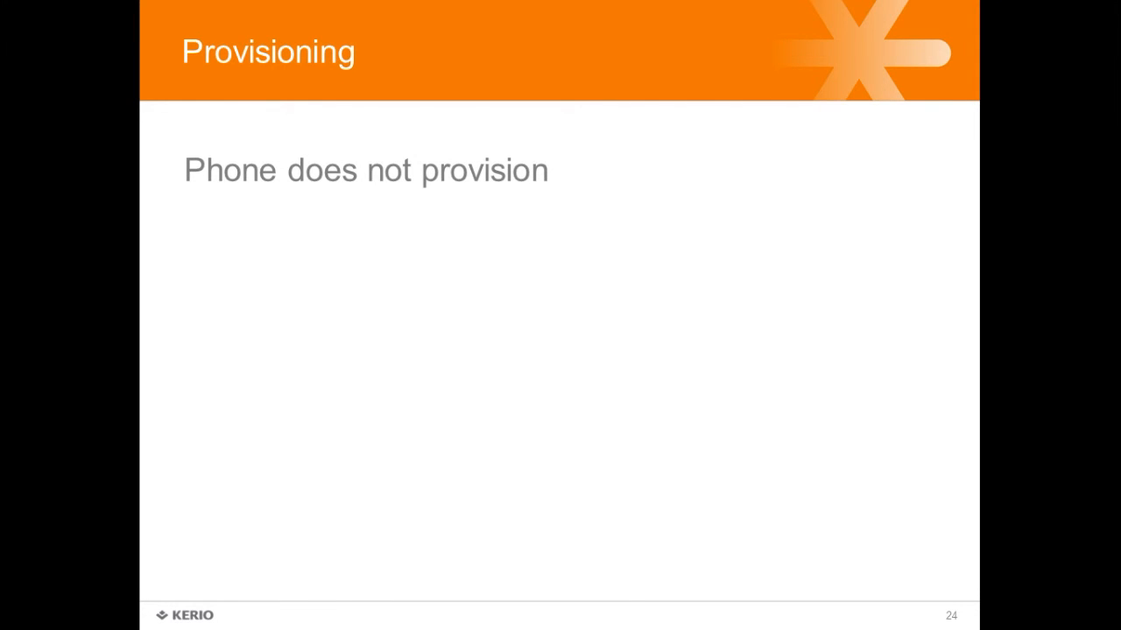
key(Right)
key(Right)
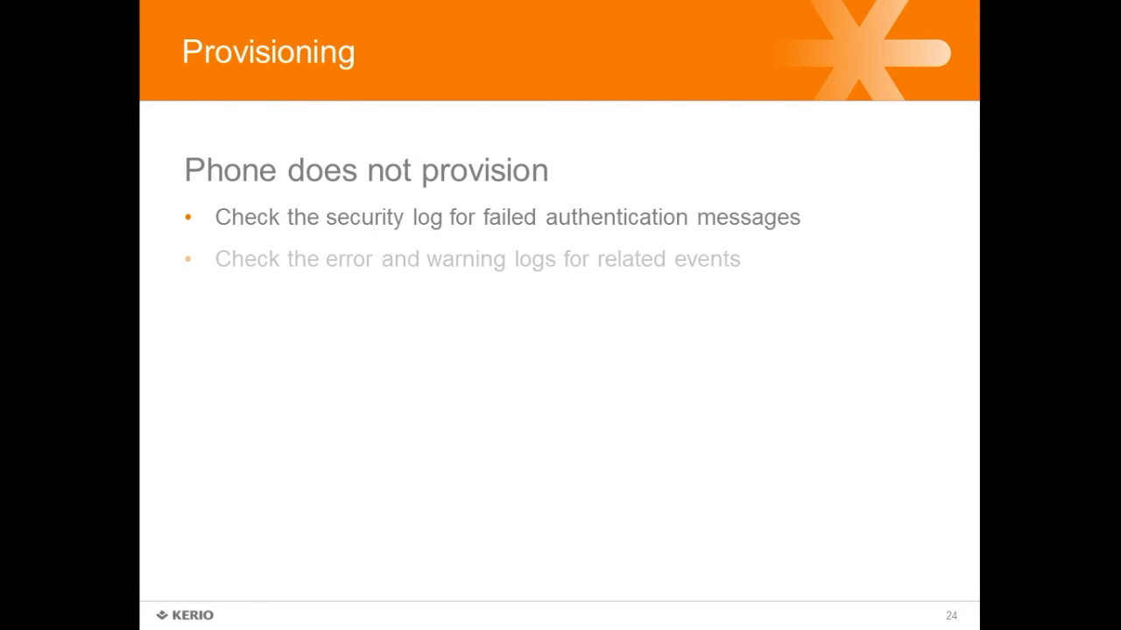